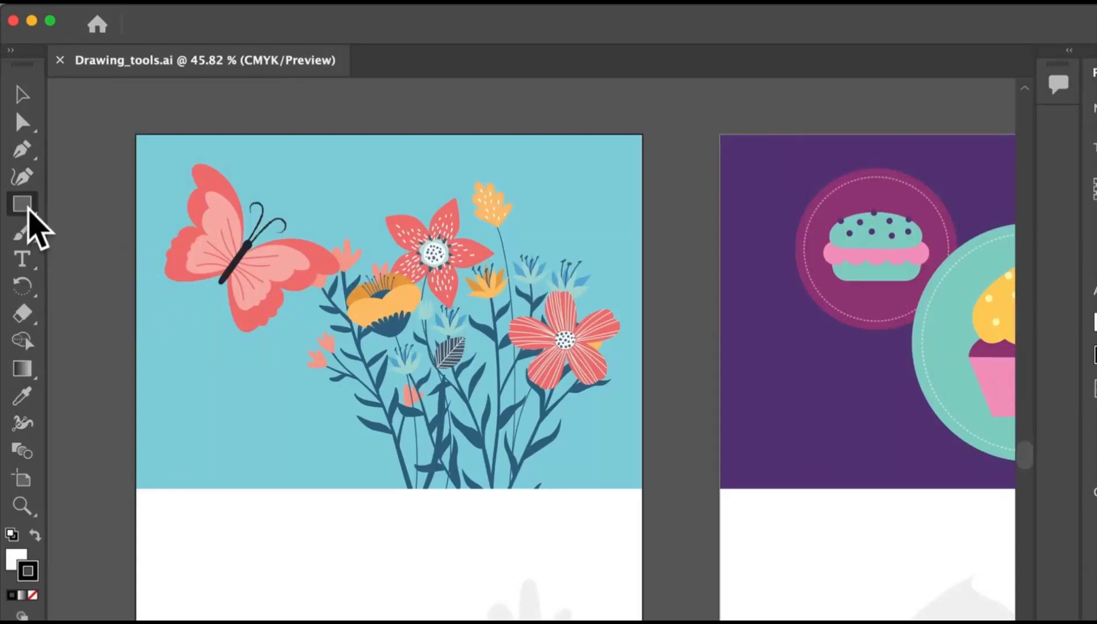
Select the Pencil tool and set its Fidelity to Smooth.
left_click(23, 205)
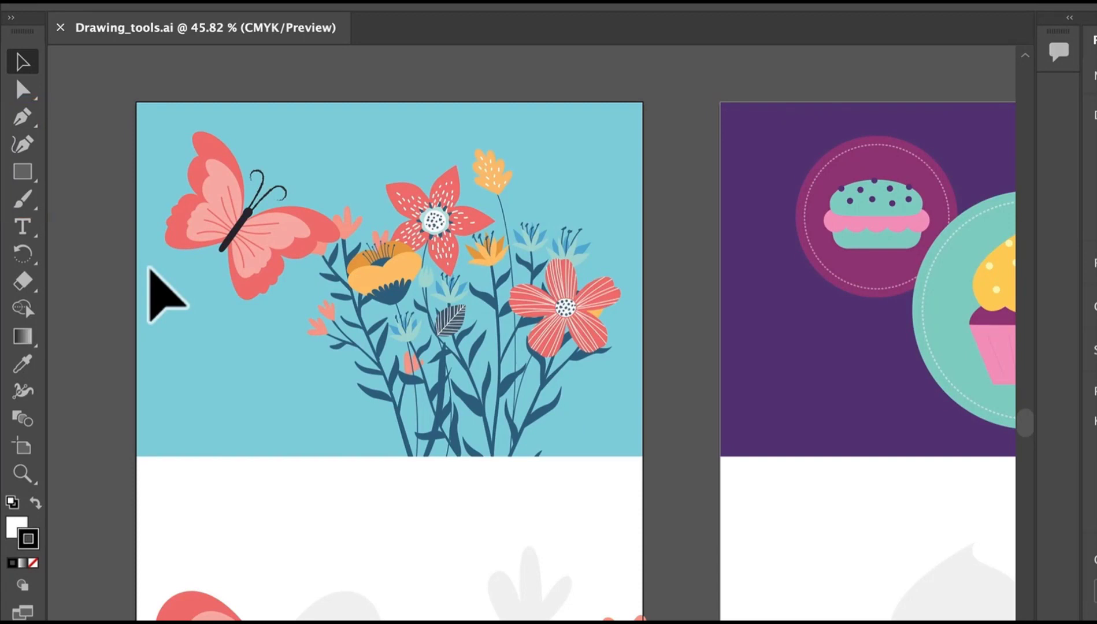
left_click(24, 199)
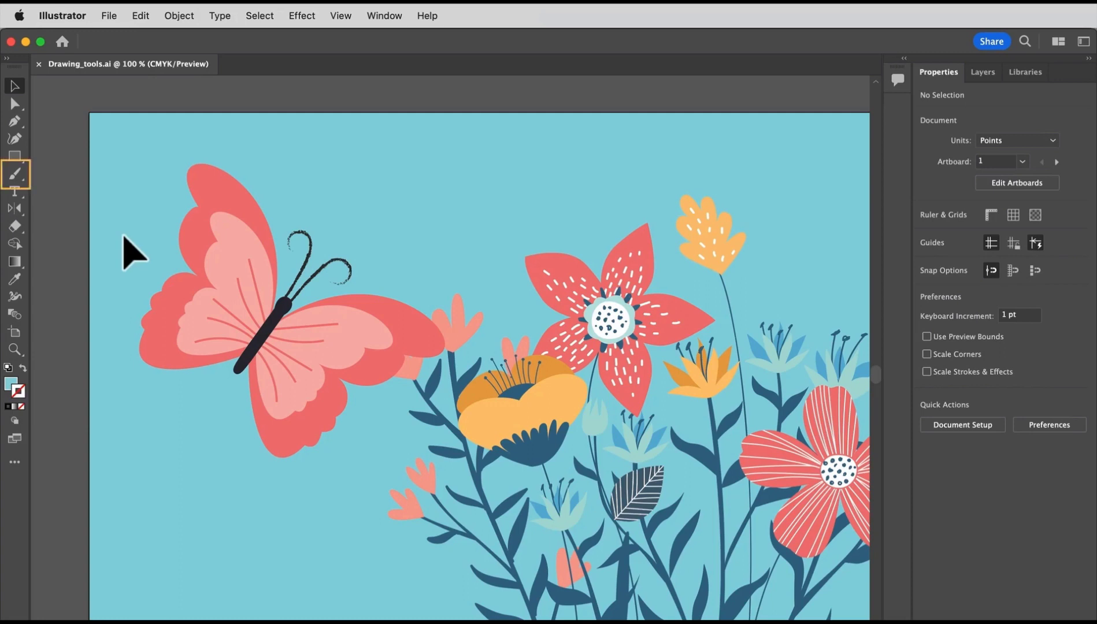
left_click(16, 174)
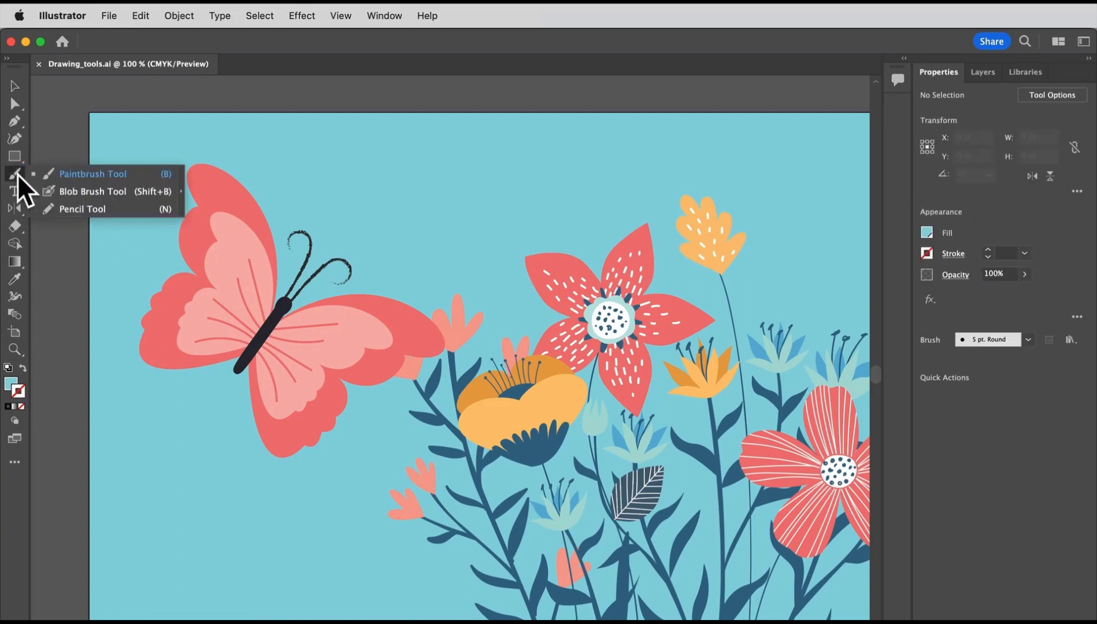
left_click(140, 210)
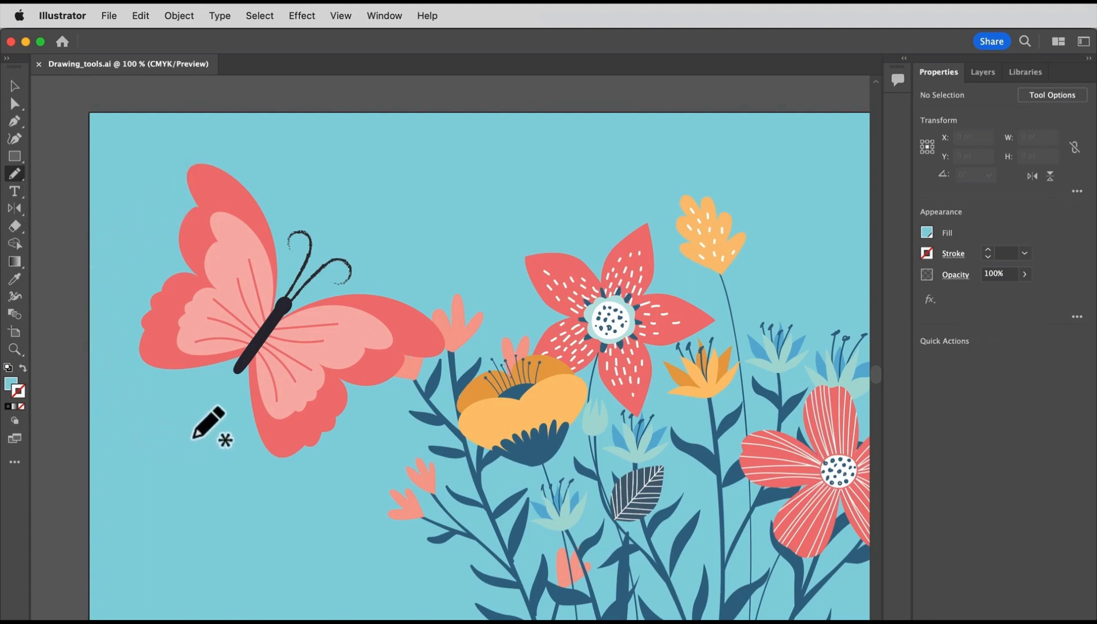
double_click(14, 173)
left_click_drag(219, 277, 322, 284)
left_click(333, 479)
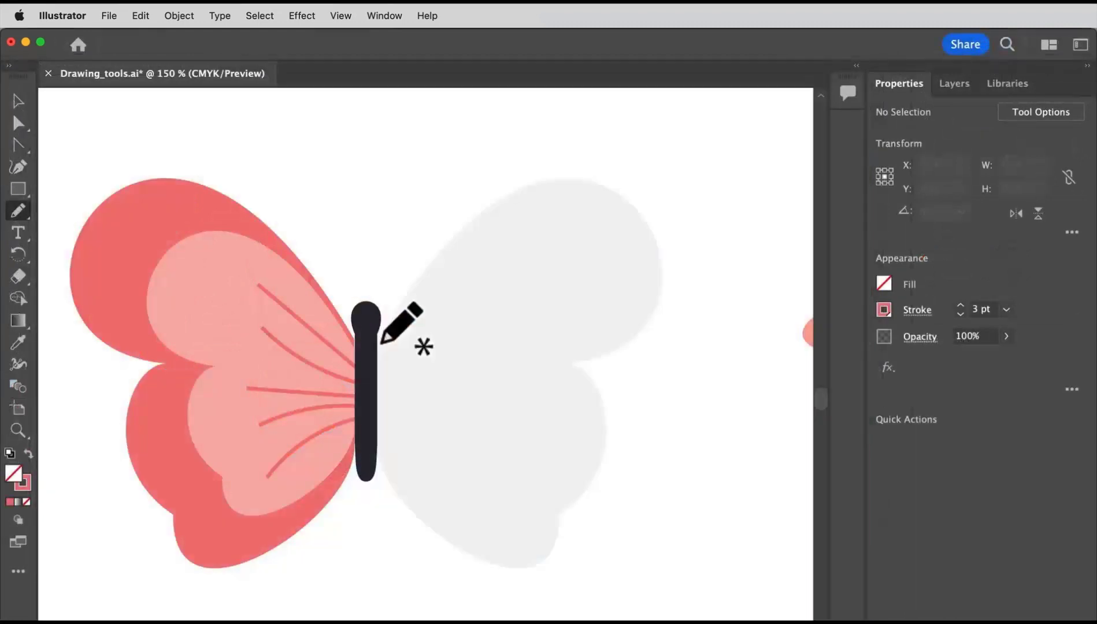
Trace the right wing's outline and top edge, then draw its upper, middle and lower veins.
mouse_move(380, 338)
left_mouse_down()
mouse_move(508, 200)
mouse_move(620, 245)
mouse_move(637, 337)
mouse_move(584, 368)
mouse_move(609, 426)
mouse_move(568, 516)
mouse_move(548, 521)
mouse_move(550, 557)
mouse_move(506, 577)
mouse_move(428, 539)
mouse_move(383, 458)
left_mouse_up()
mouse_move(437, 251)
left_mouse_down()
mouse_move(467, 233)
mouse_move(624, 215)
mouse_move(647, 308)
mouse_move(632, 339)
left_mouse_up()
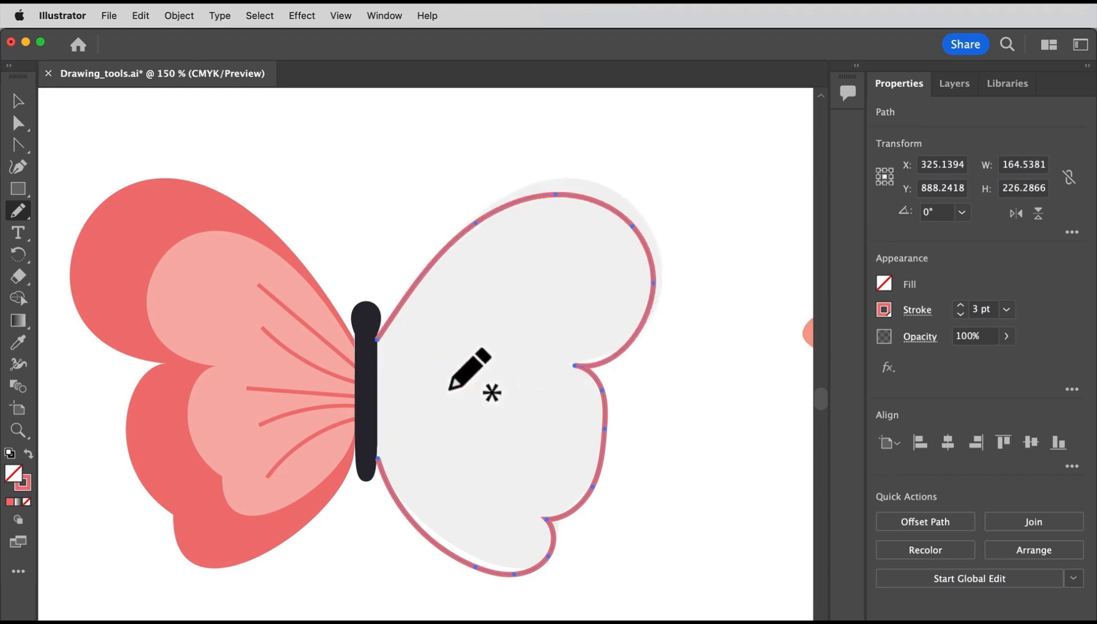
mouse_move(375, 367)
left_mouse_down()
mouse_move(477, 319)
mouse_move(436, 375)
mouse_move(470, 347)
left_mouse_up()
mouse_move(376, 406)
left_mouse_down()
mouse_move(487, 394)
mouse_move(475, 400)
left_mouse_up()
mouse_move(375, 420)
left_mouse_down()
mouse_move(446, 443)
mouse_move(458, 473)
left_mouse_up()
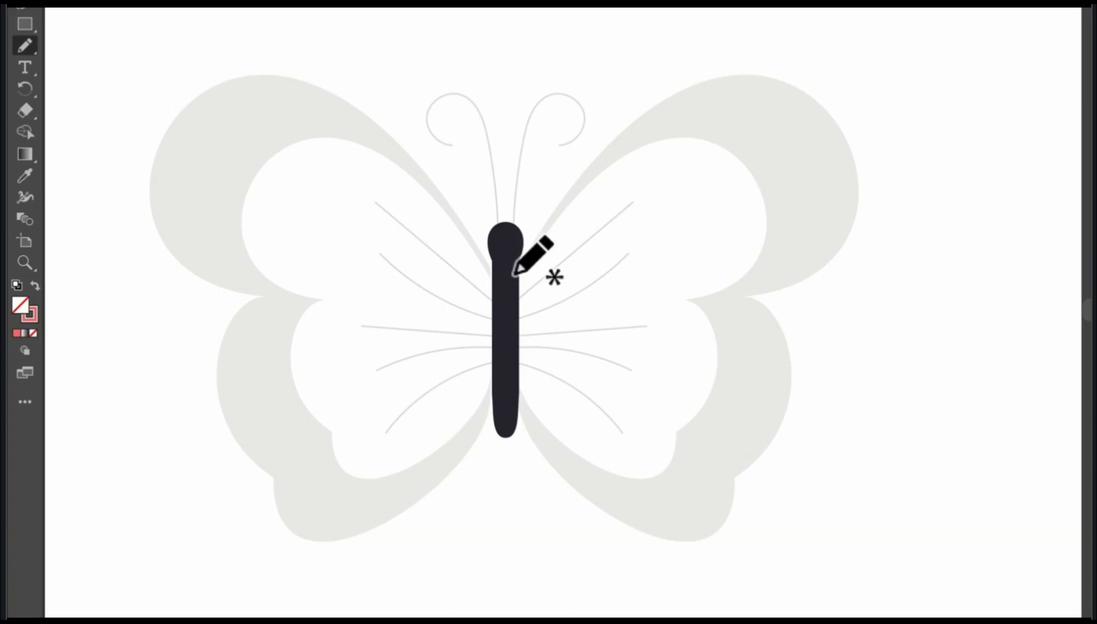
Demo two pencil strokes, then a Curvature path along the frosting's left, top and right edges.
mouse_move(508, 274)
left_mouse_down()
mouse_move(545, 227)
mouse_move(723, 142)
mouse_move(840, 166)
mouse_move(849, 230)
mouse_move(751, 306)
mouse_move(783, 413)
mouse_move(729, 508)
mouse_move(671, 551)
mouse_move(535, 458)
mouse_move(510, 413)
left_mouse_up()
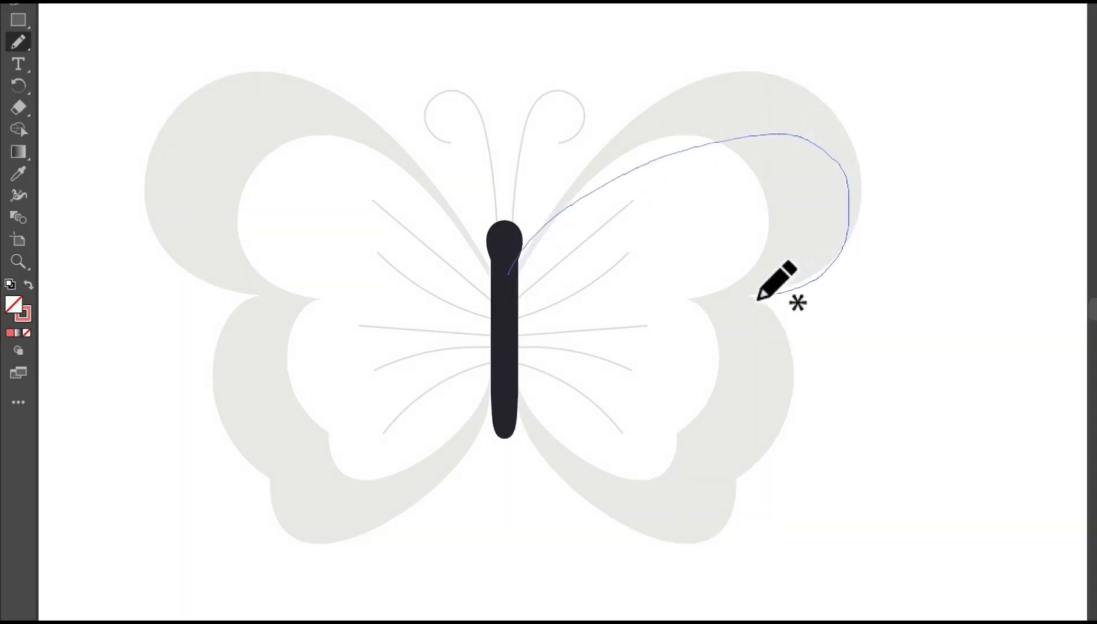
mouse_move(855, 221)
left_mouse_down()
mouse_move(736, 79)
mouse_move(609, 160)
mouse_move(506, 255)
left_mouse_up()
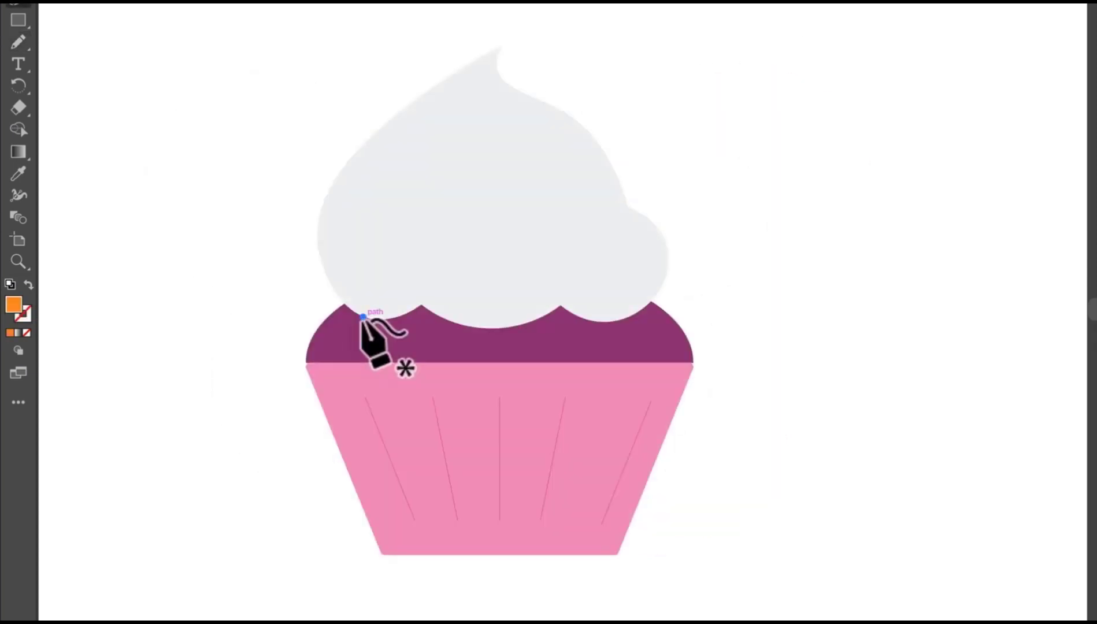
left_click(362, 317)
left_click(315, 191)
left_click(507, 45)
left_click(509, 86)
left_click(553, 105)
left_click(619, 182)
left_click(663, 263)
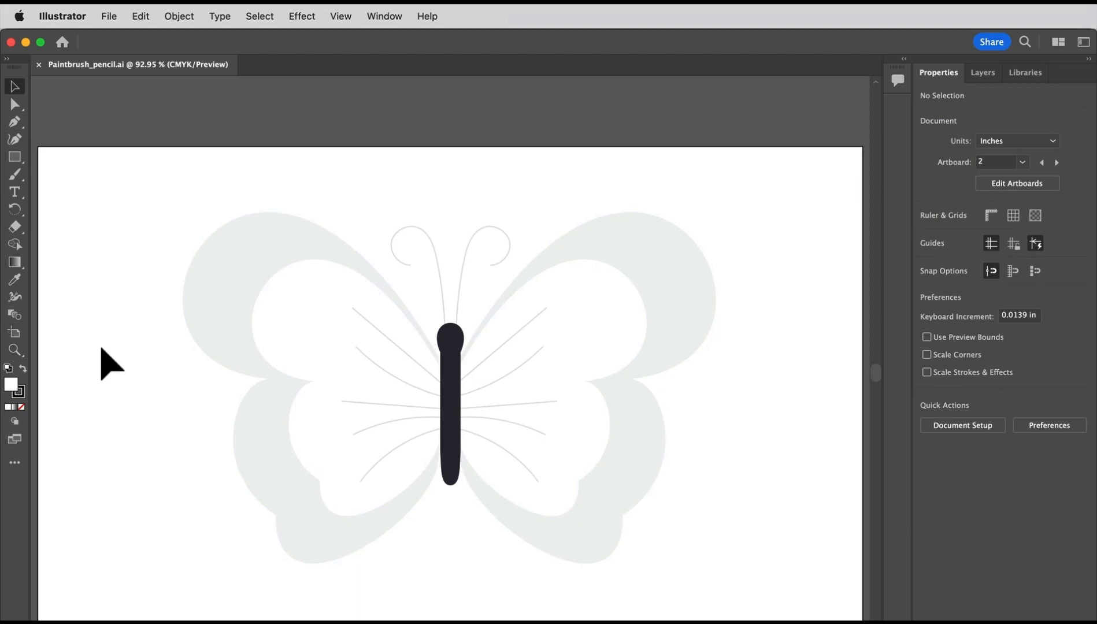
Switch to the Paintbrush and bring up its list of brush styles.
key("b")
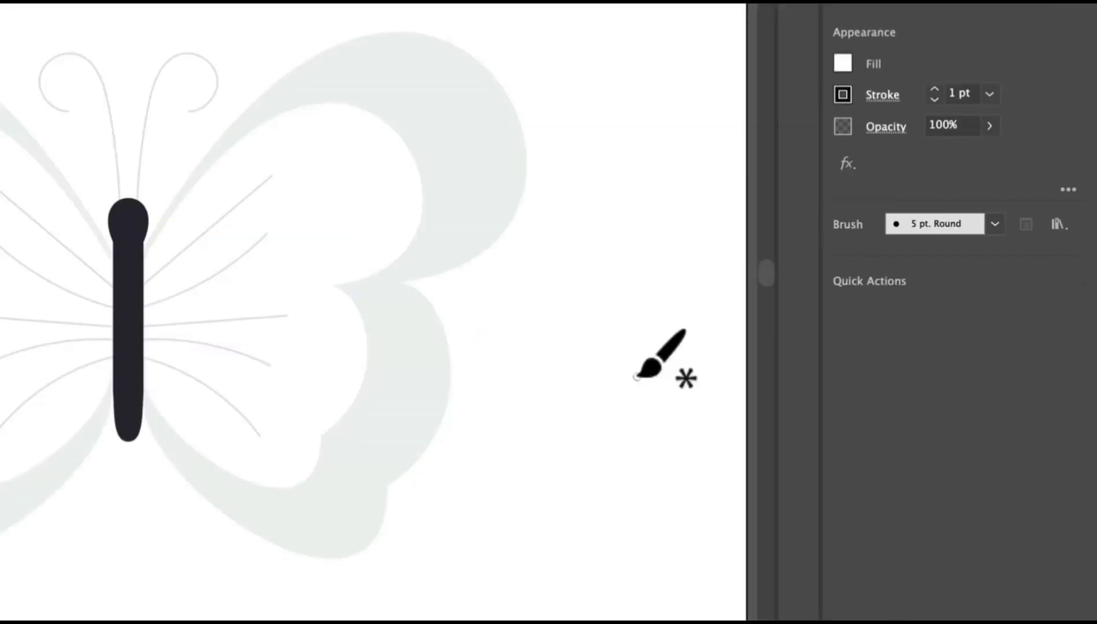
left_click(994, 225)
scroll(992, 327, "up", 2)
left_click_drag(990, 320, 988, 281)
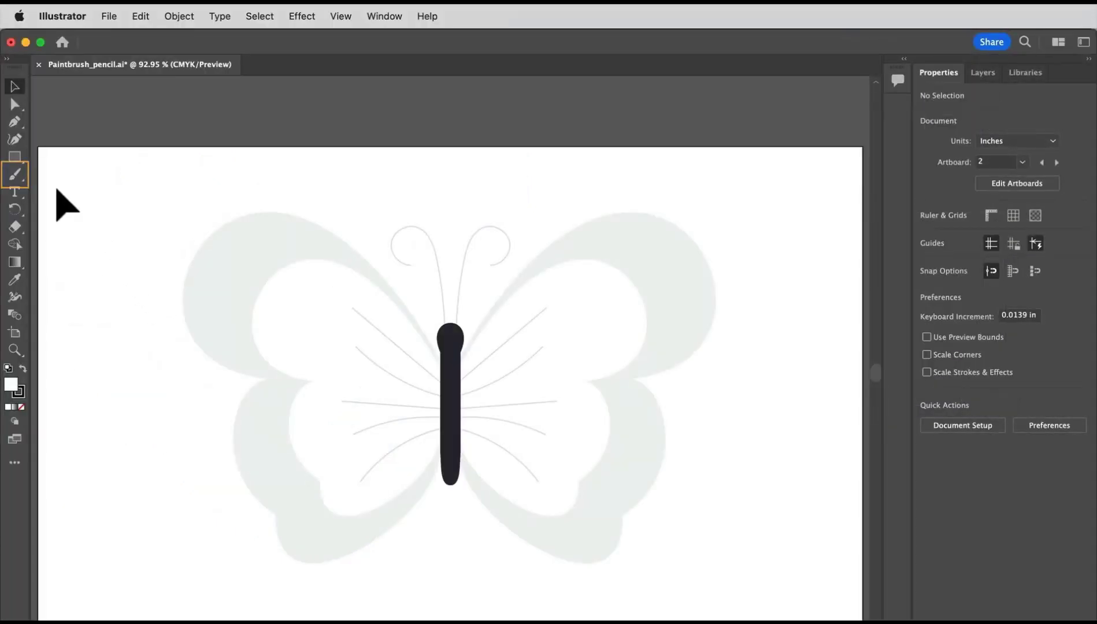
Choose the Paintbrush with the rough charcoal brush style.
left_click(18, 172)
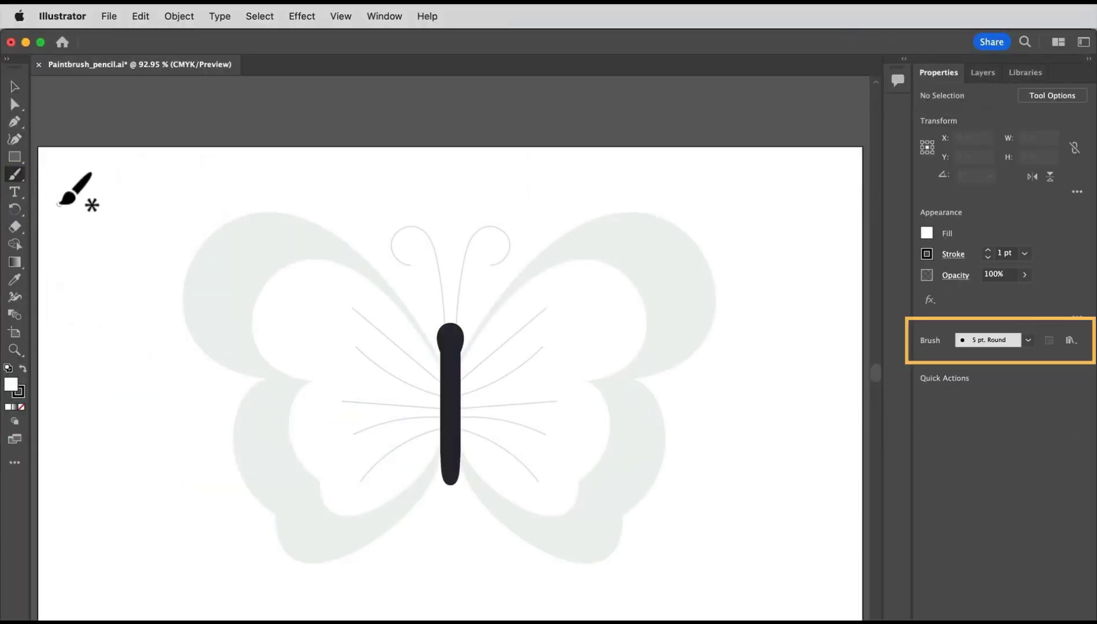
left_click(1028, 340)
scroll(1020, 384, "down", 2)
left_click(949, 413)
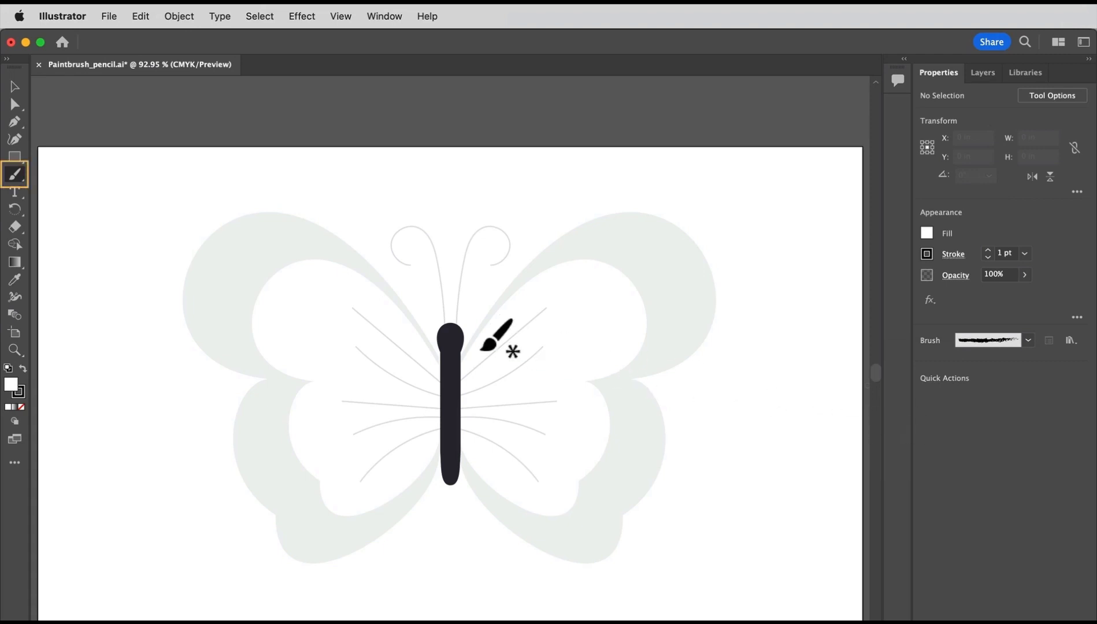
Set Paintbrush Fidelity fully to Smooth and enable Keep Selected.
double_click(20, 174)
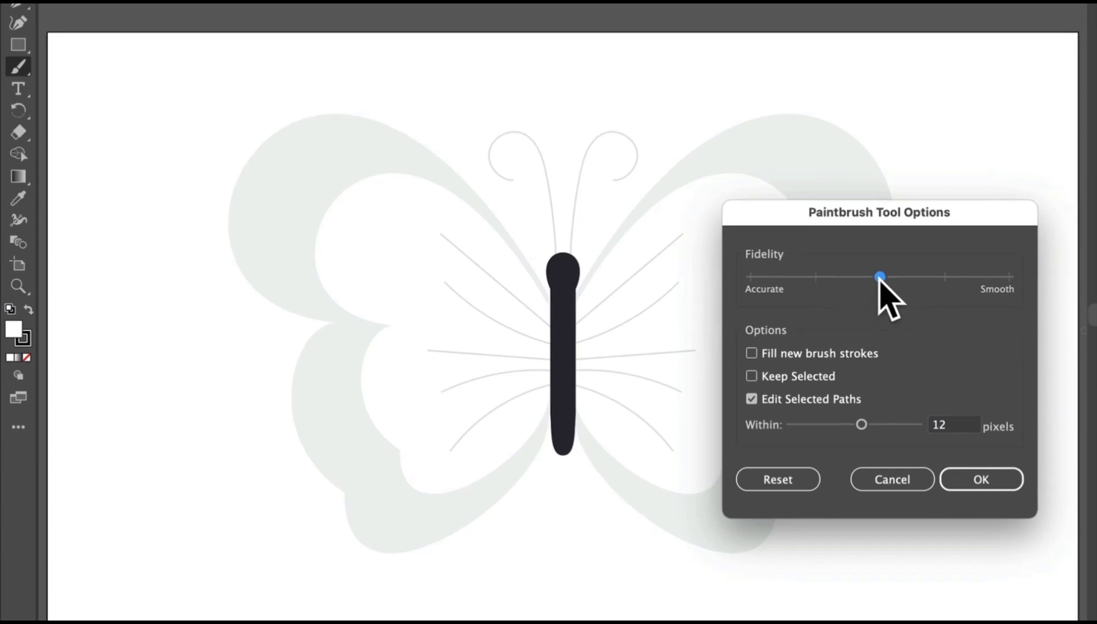
left_click_drag(815, 301, 877, 307)
left_click_drag(950, 285, 1002, 291)
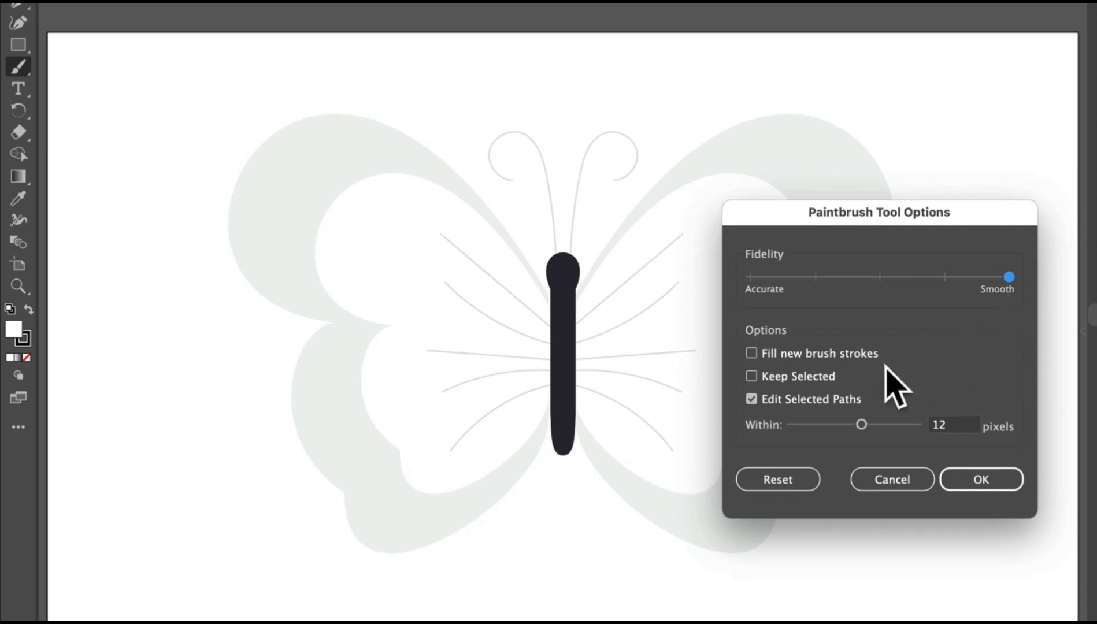
left_click(751, 376)
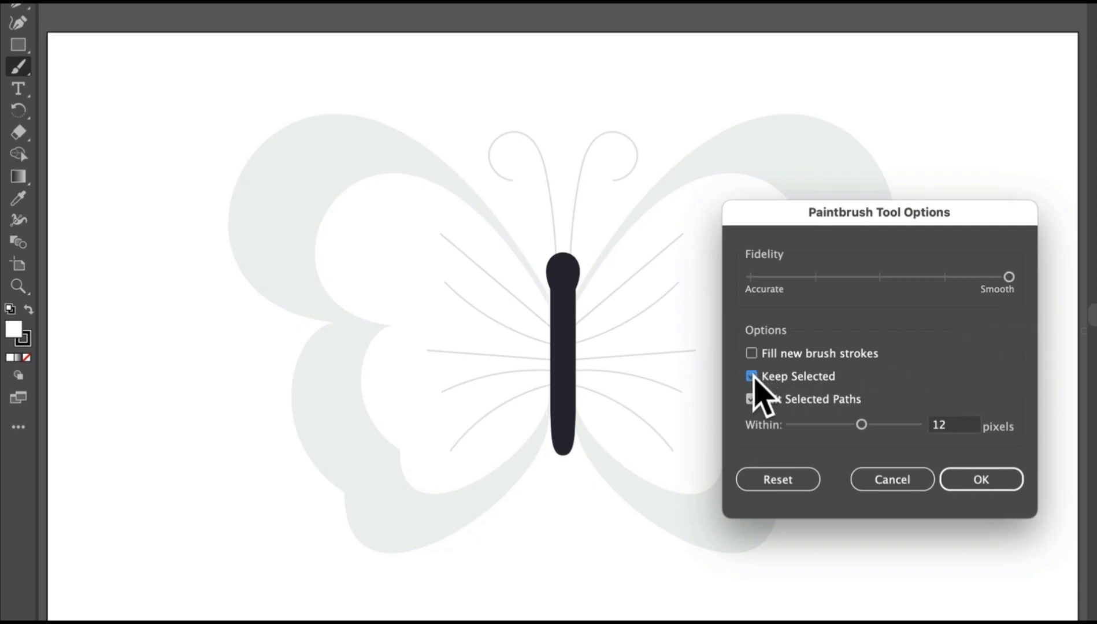
left_click(1012, 485)
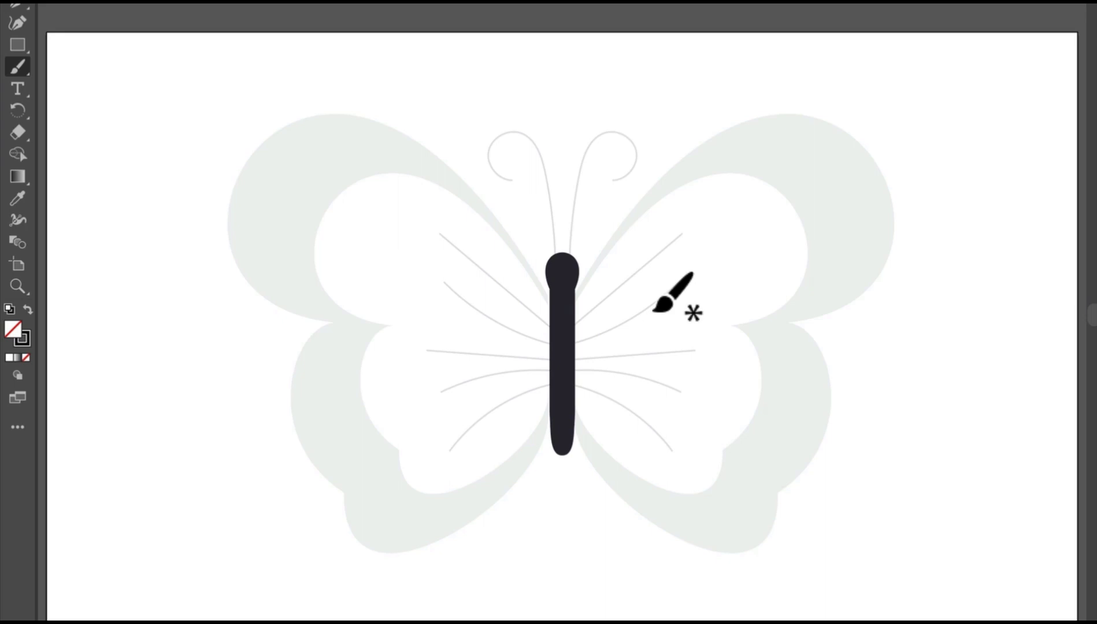
Paint a charcoal stroke from the head up the right antenna and around its curled tip.
mouse_move(569, 254)
left_mouse_down()
mouse_move(580, 162)
mouse_move(605, 125)
mouse_move(641, 137)
mouse_move(642, 148)
left_mouse_up()
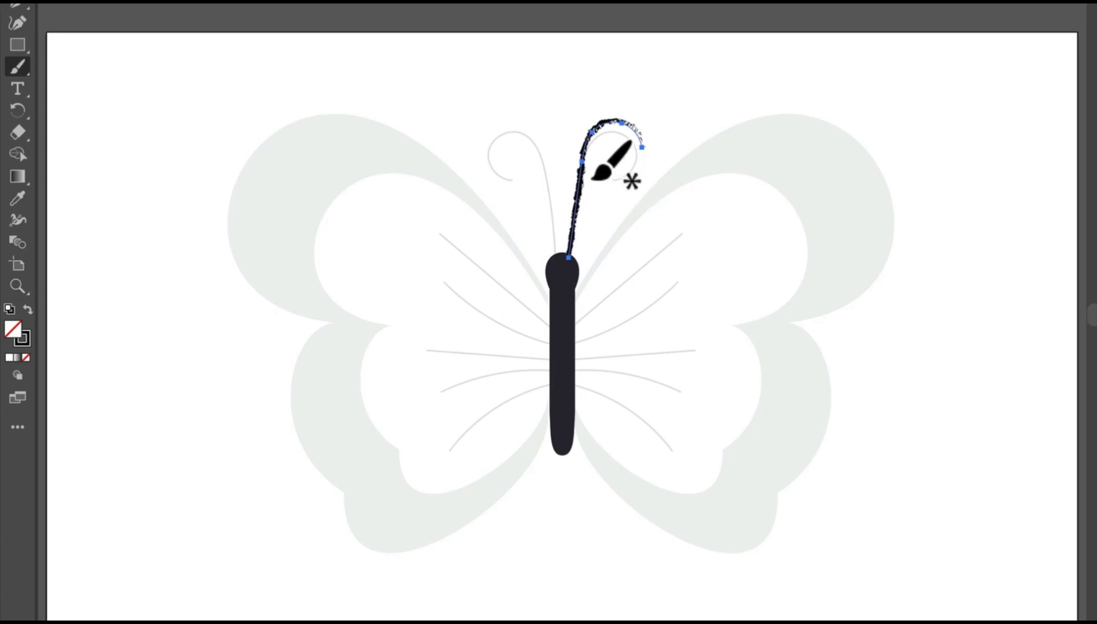
mouse_move(582, 158)
left_mouse_down()
mouse_move(634, 140)
mouse_move(643, 153)
mouse_move(641, 168)
mouse_move(605, 176)
left_mouse_up()
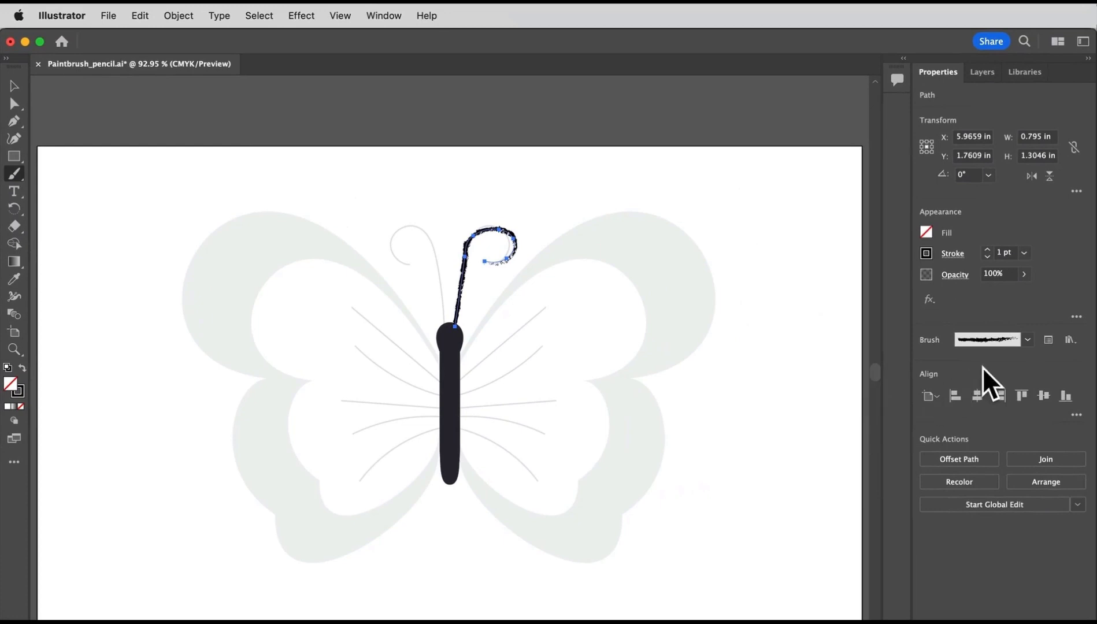
Apply a thick tapered brush to the antenna stroke.
left_click(1027, 339)
left_click_drag(1027, 379, 1027, 409)
left_click(1008, 409)
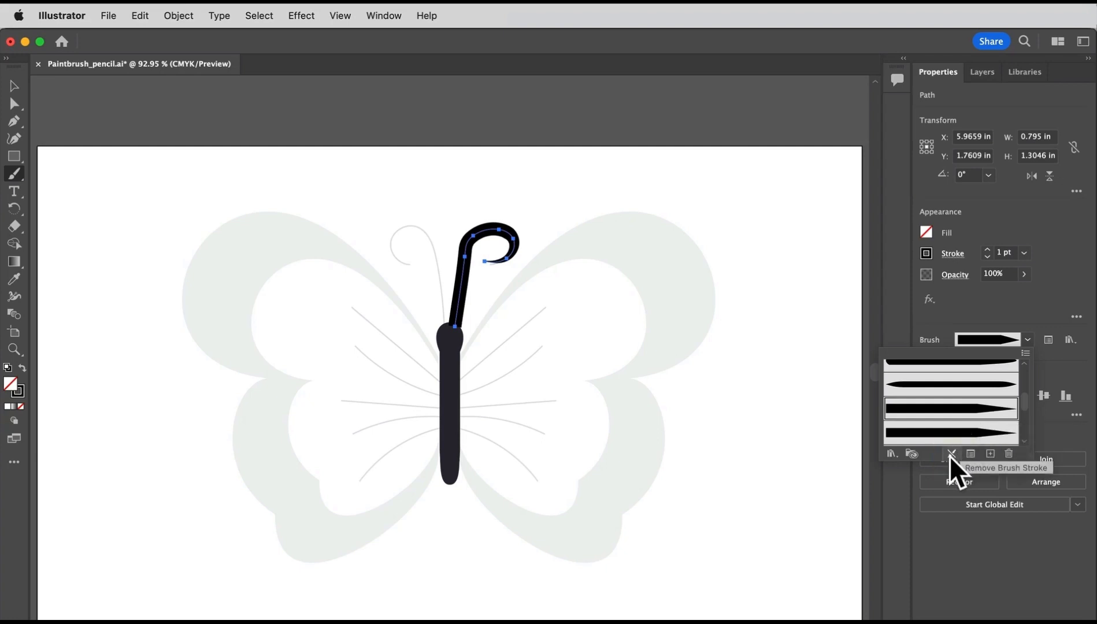
Glance at the Brush Libraries, then thin the antenna stroke weight to 0.5 pt.
left_click(892, 454)
mouse_move(907, 505)
key("Escape")
key("Escape")
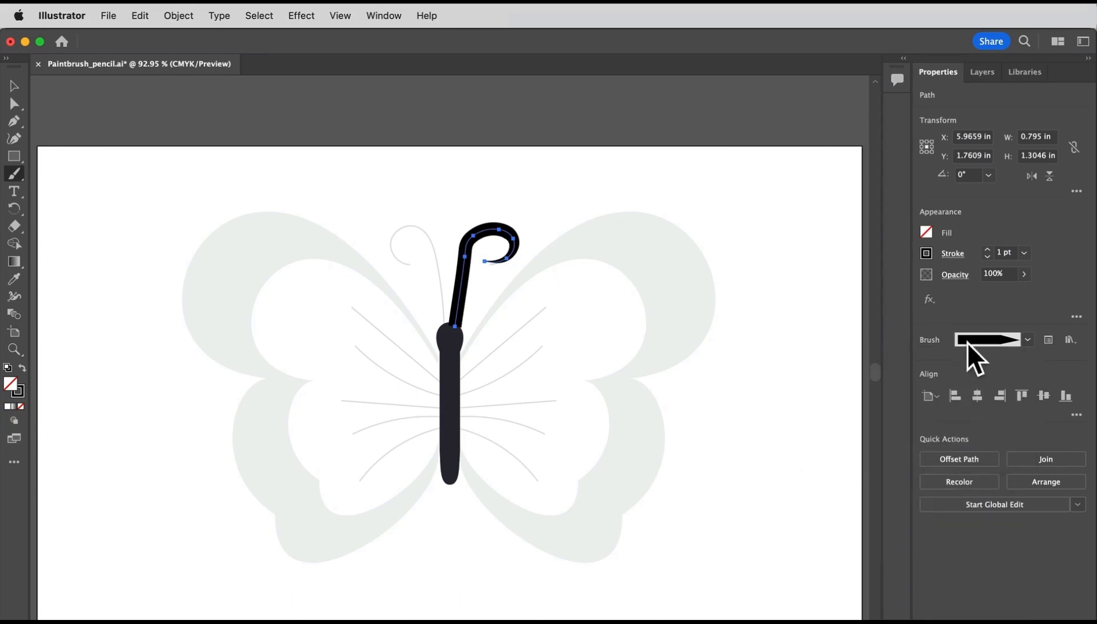
left_click(987, 257)
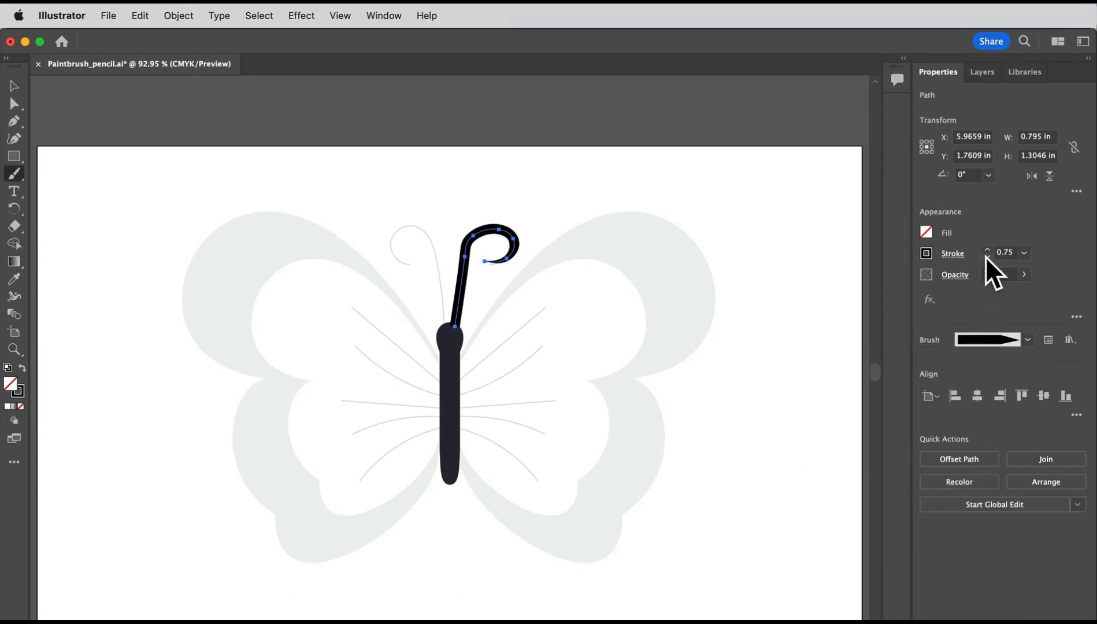
left_click(986, 257)
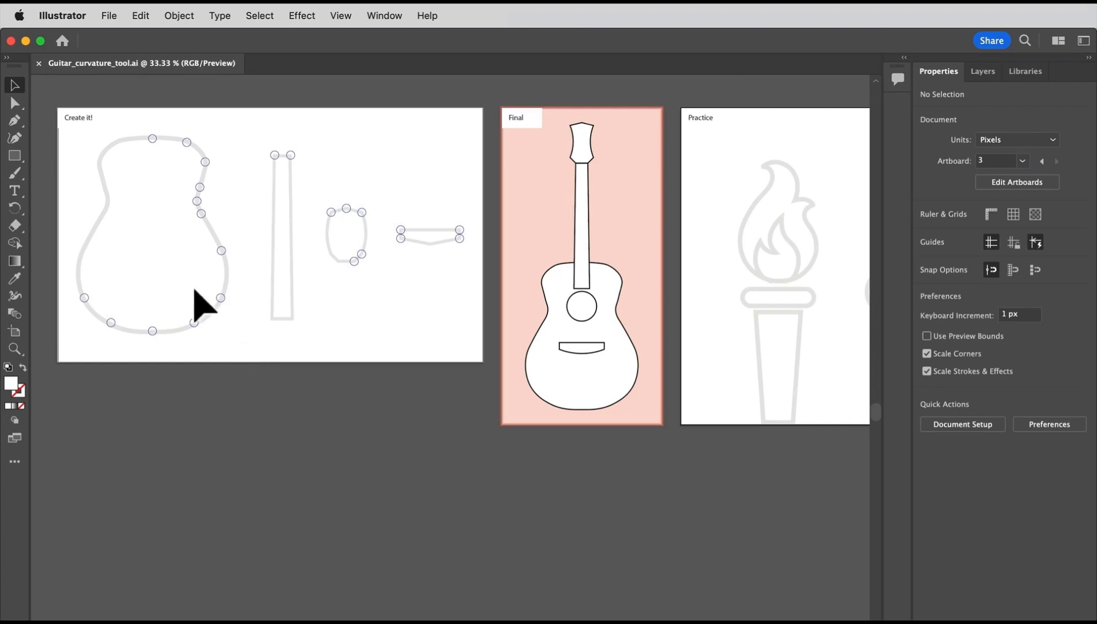
Select the Curvature tool and bring the Create it! guitar artboard into view.
left_click(13, 138)
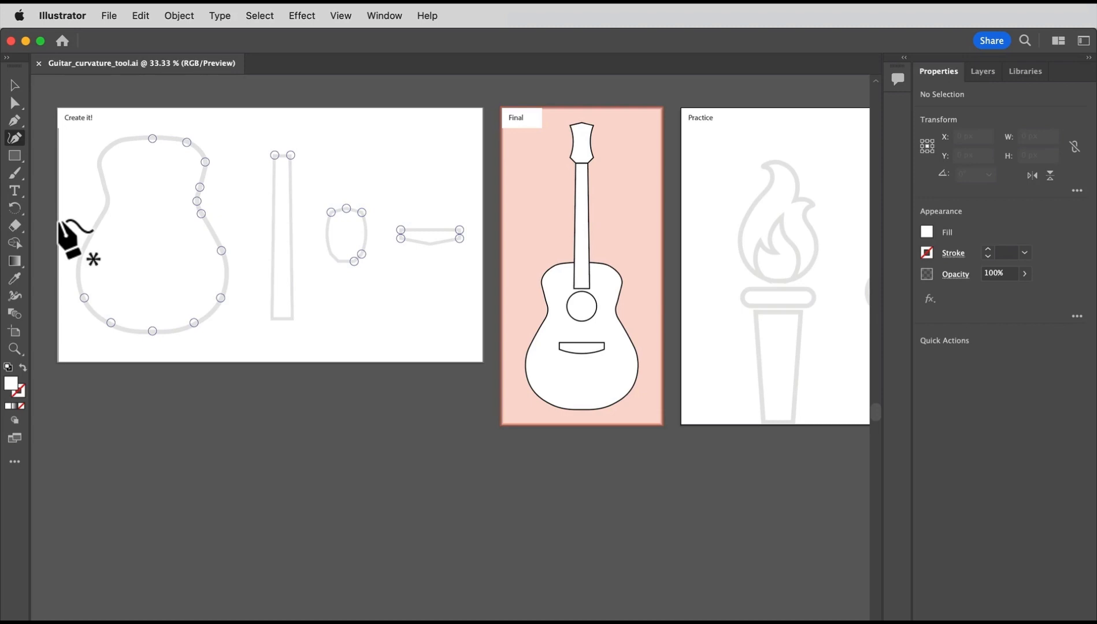
scroll(59, 222, "up", 2)
key("space")
left_click_drag(57, 219, 163, 363)
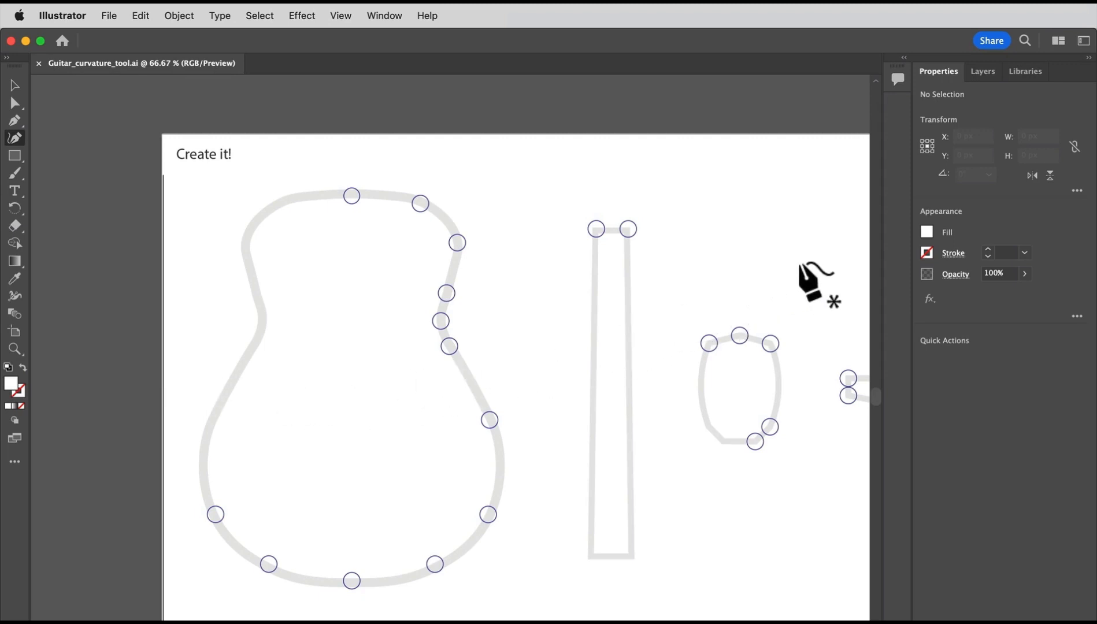
Set the fill to None and the stroke to 3 pt black.
left_click(926, 232)
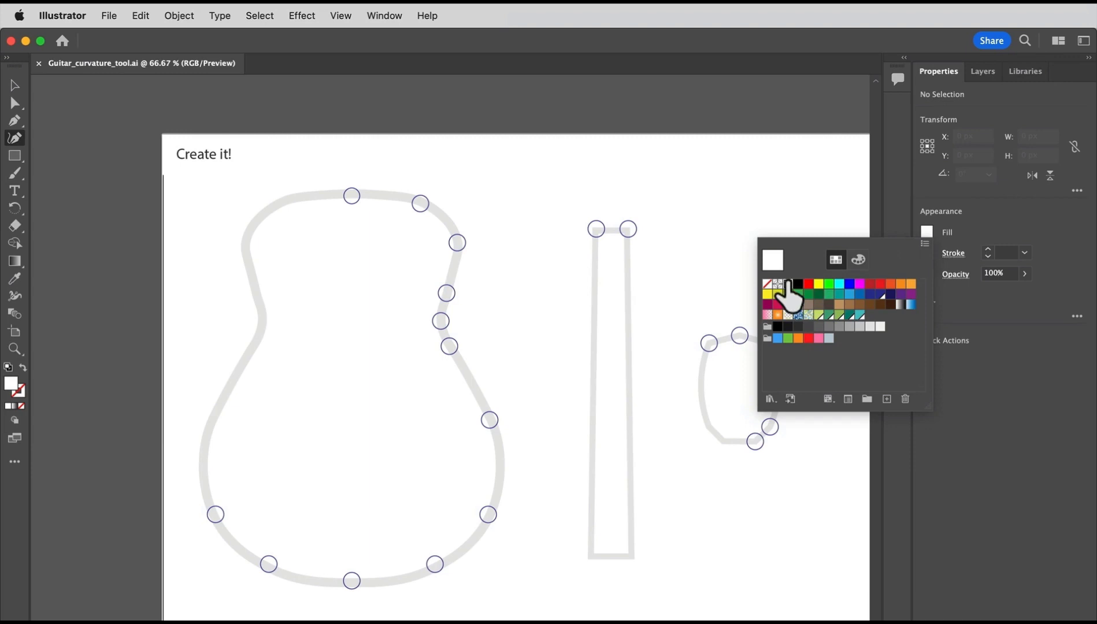
left_click(767, 284)
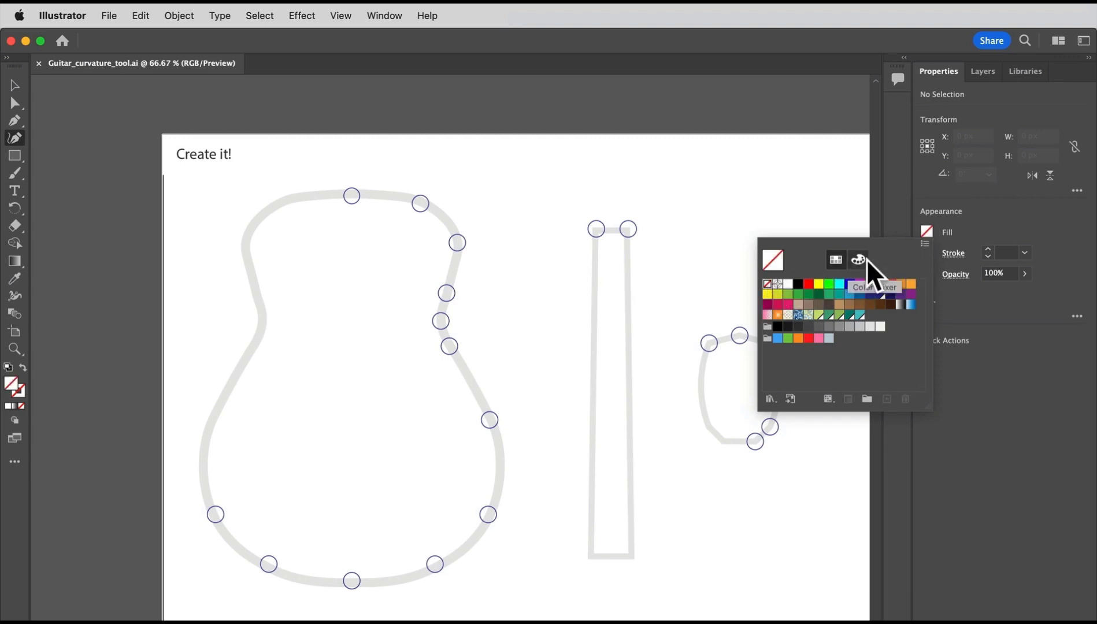
left_click(987, 249)
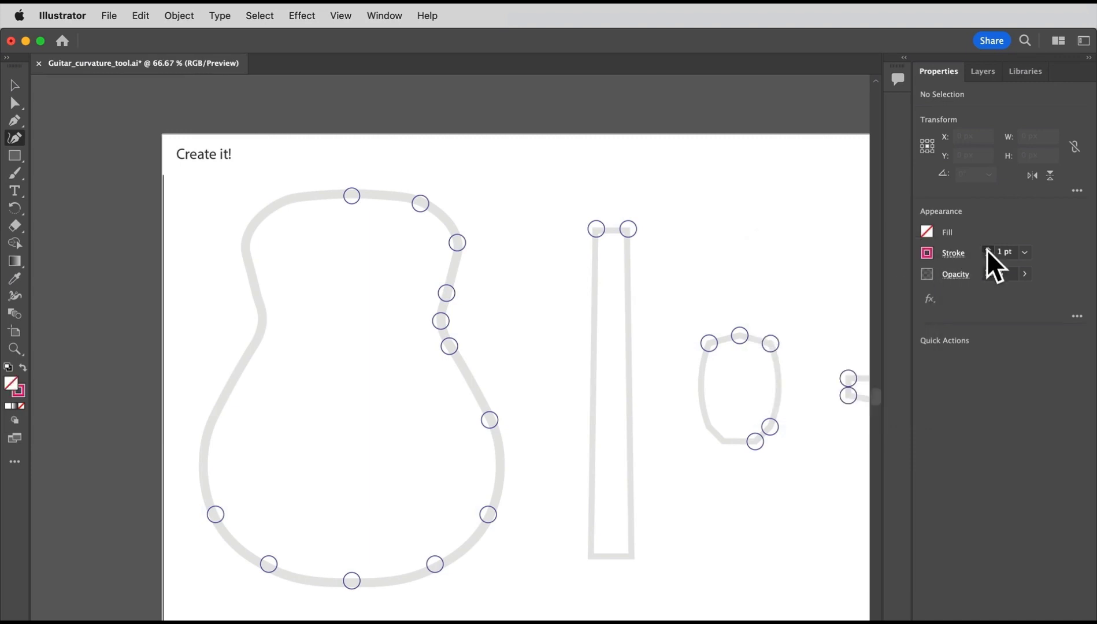
left_click(987, 249)
left_click(987, 248)
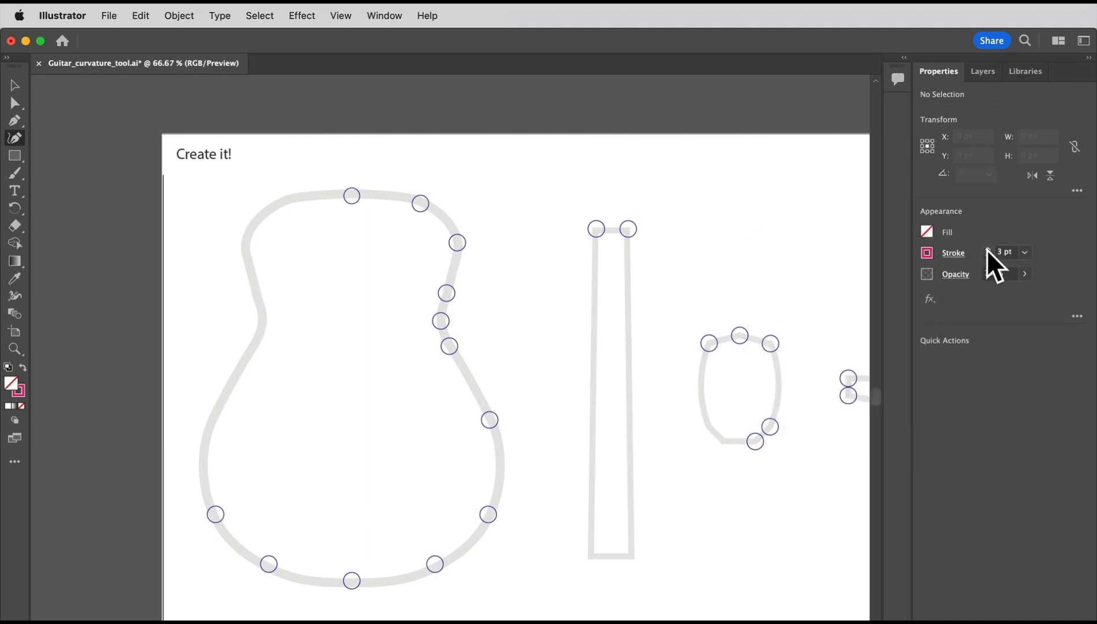
left_click(926, 254)
left_click(798, 305)
key("Escape")
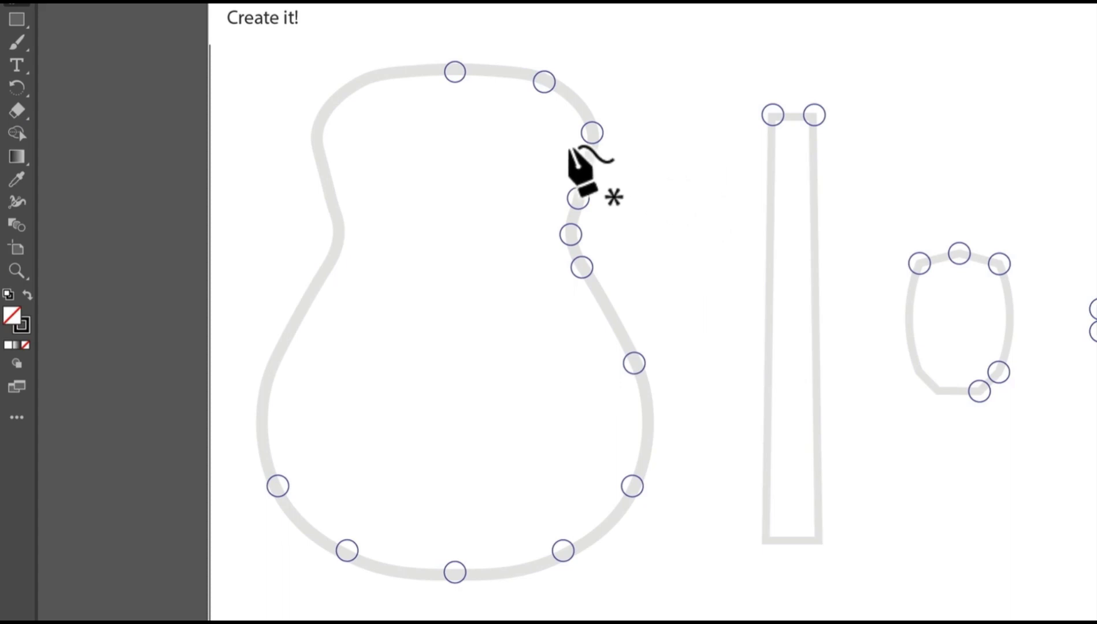
Place anchors on each guide circle from the guitar's top curve down its right edge to the lower side.
left_click(454, 71)
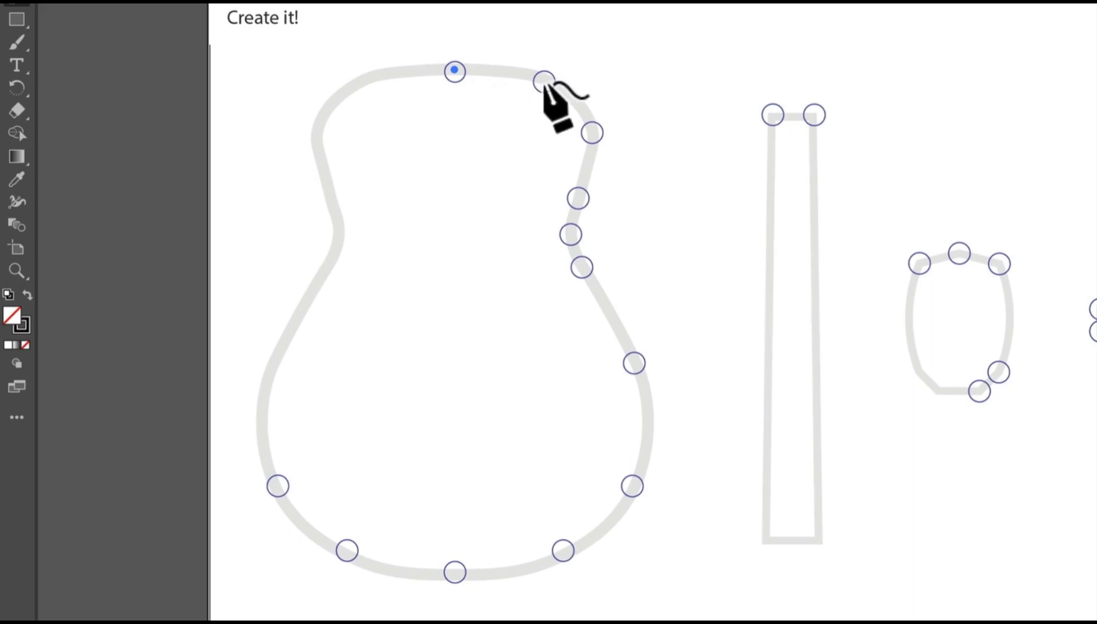
left_click(544, 80)
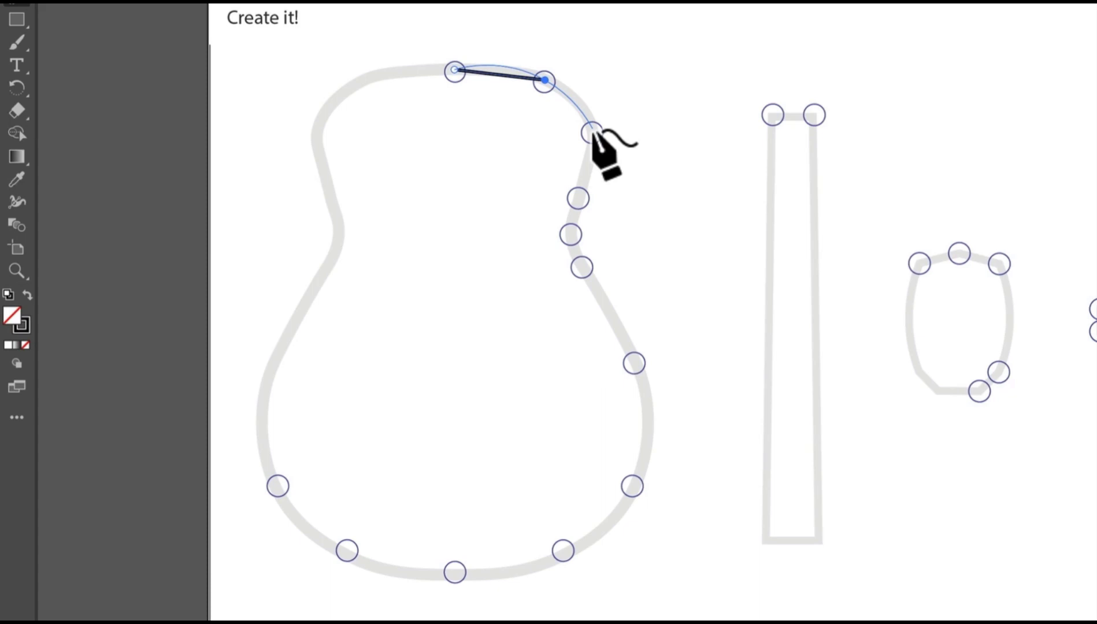
left_click(592, 129)
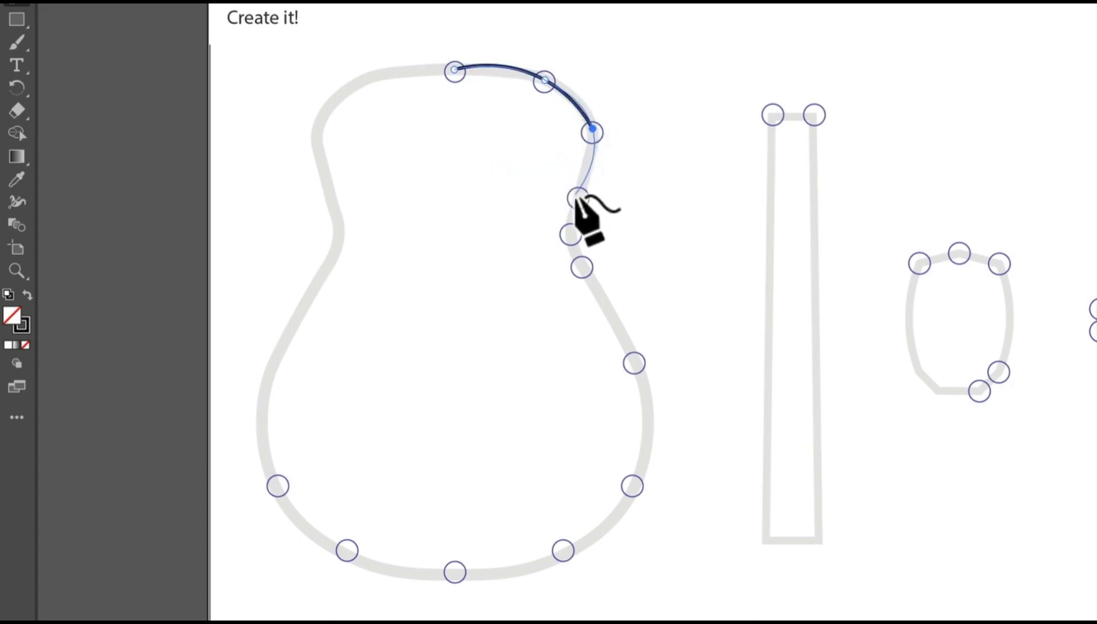
left_click(576, 199)
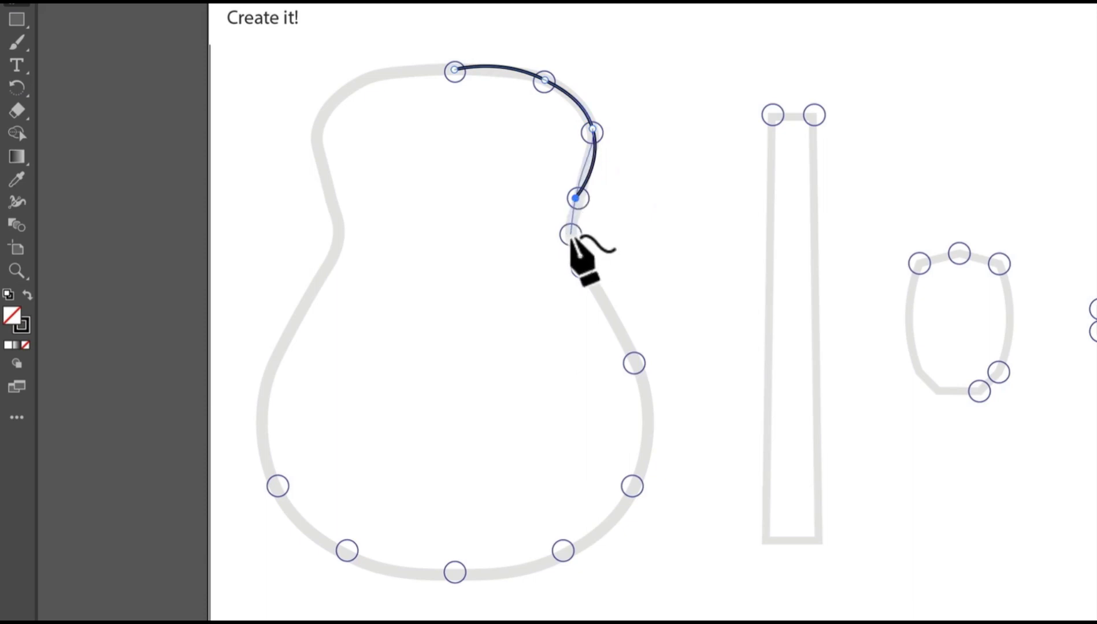
left_click(570, 233)
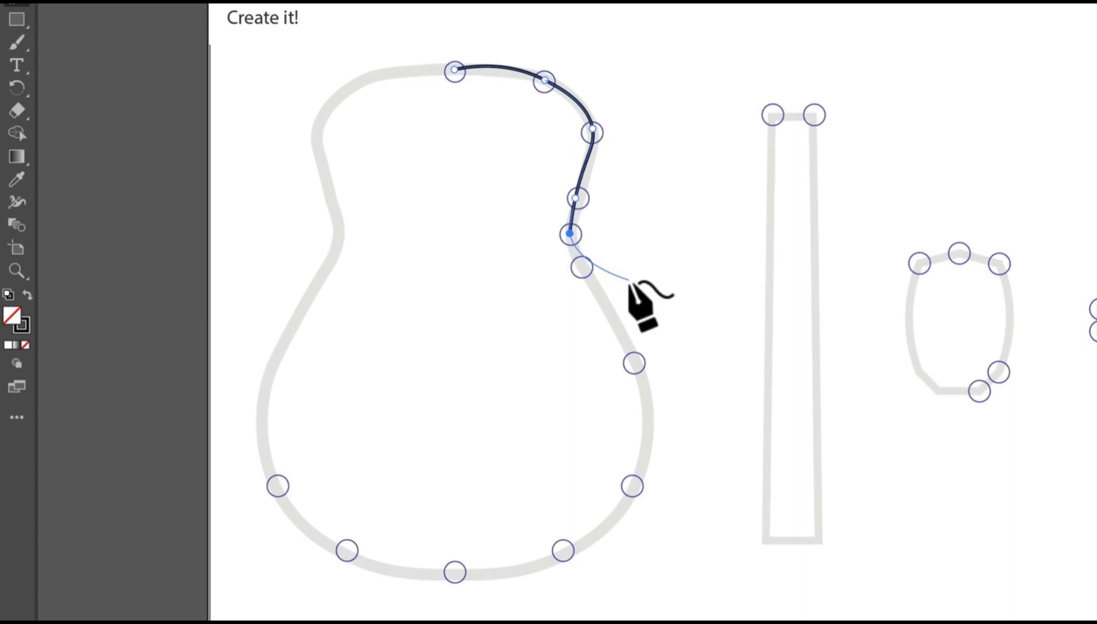
left_click(629, 279)
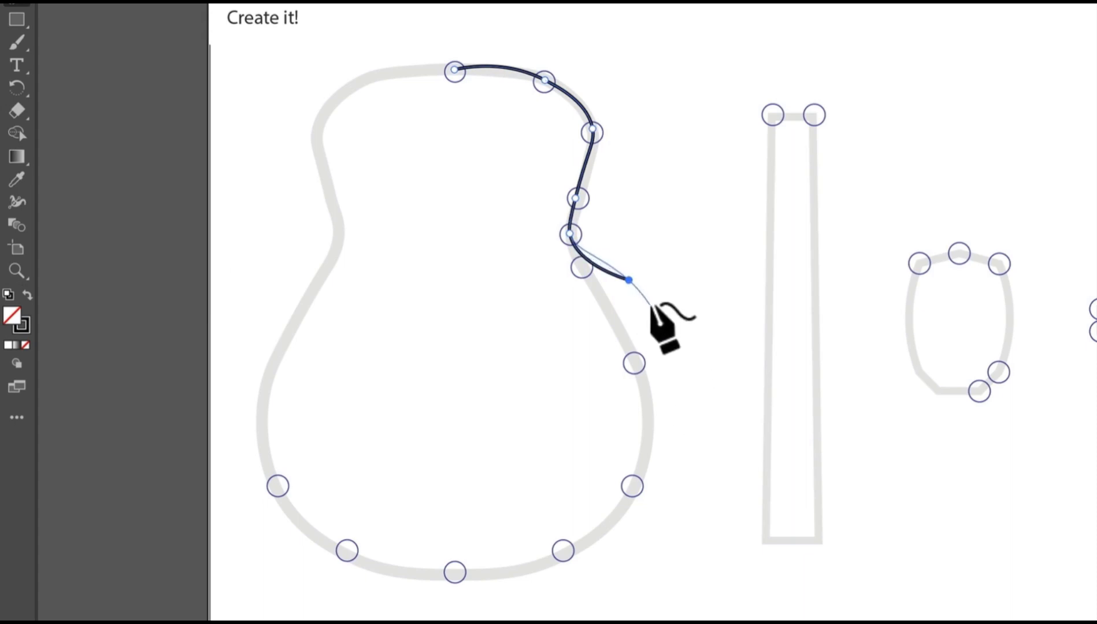
left_click_drag(629, 279, 582, 269)
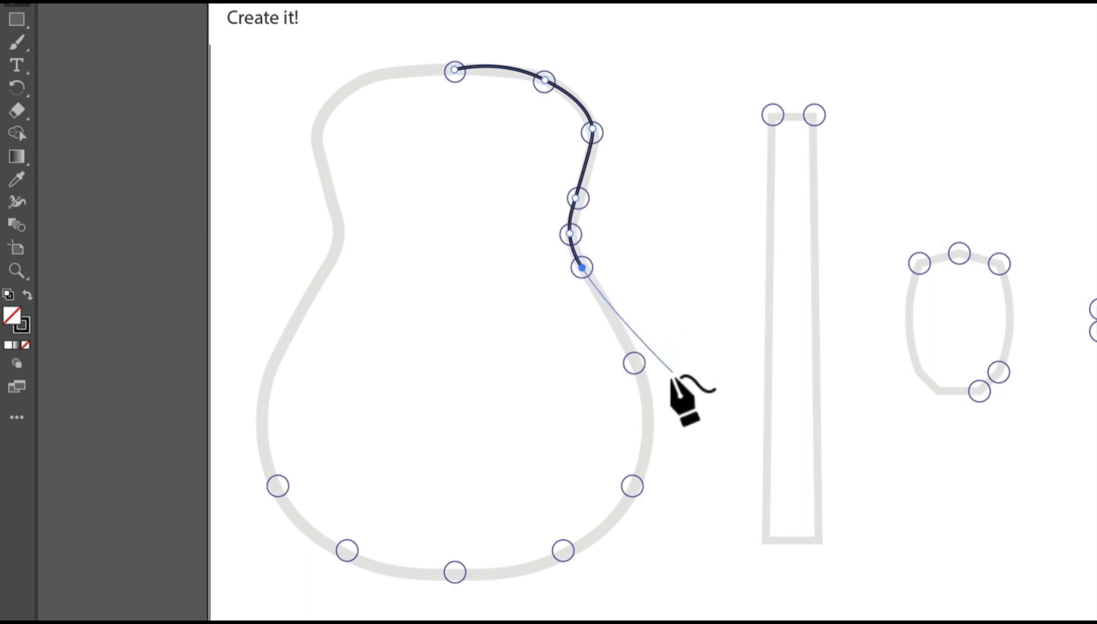
left_click(635, 364)
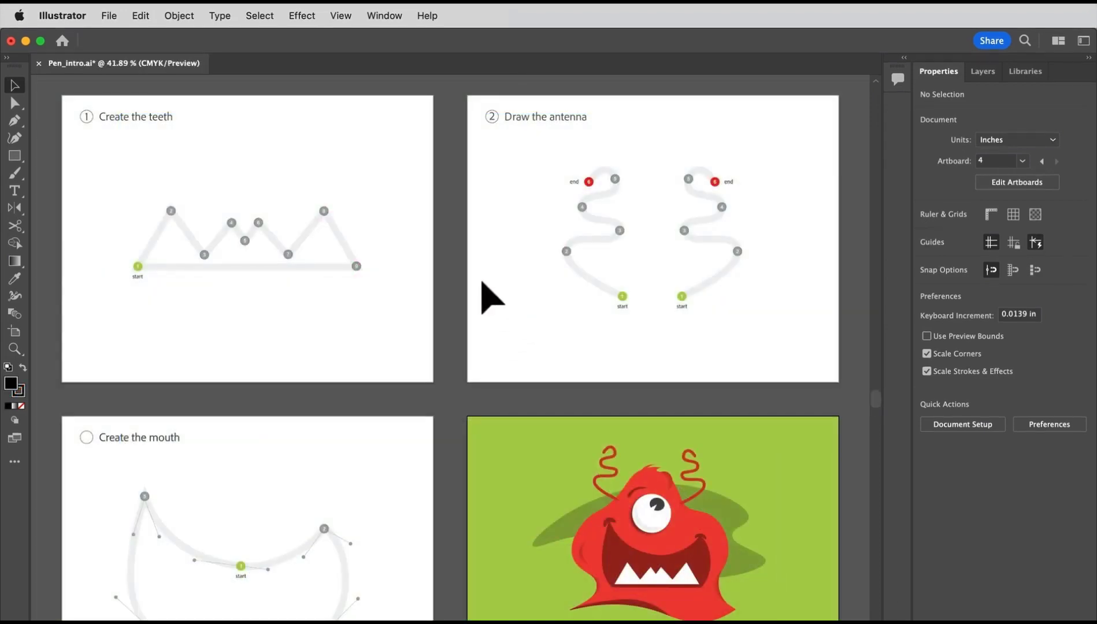
Turn off Smart Guides and select the Pen tool.
left_click(342, 16)
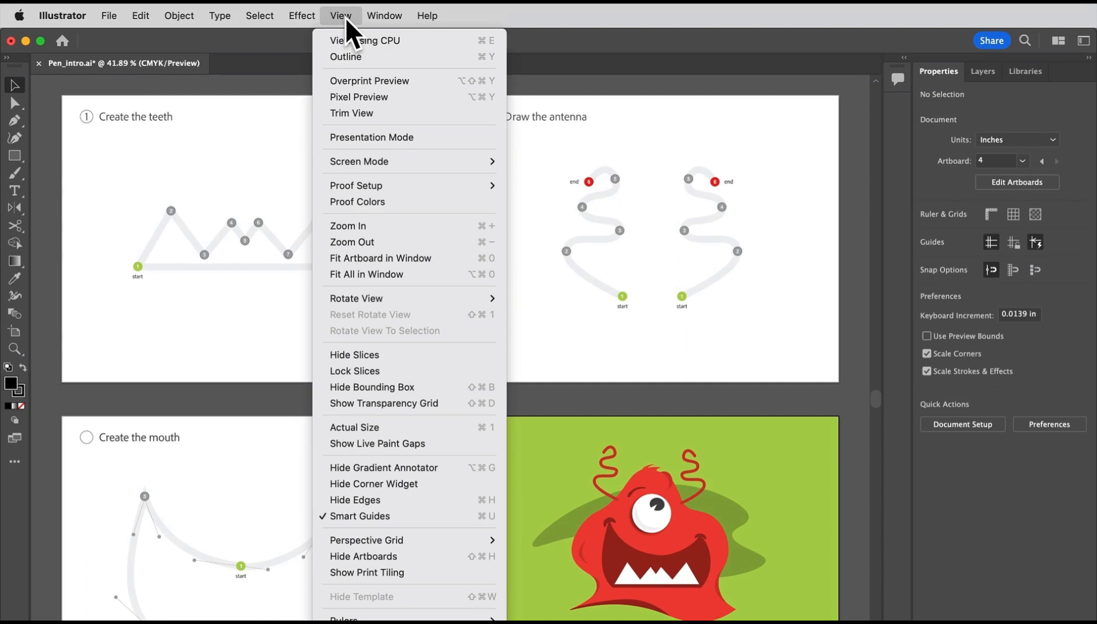
left_click(422, 516)
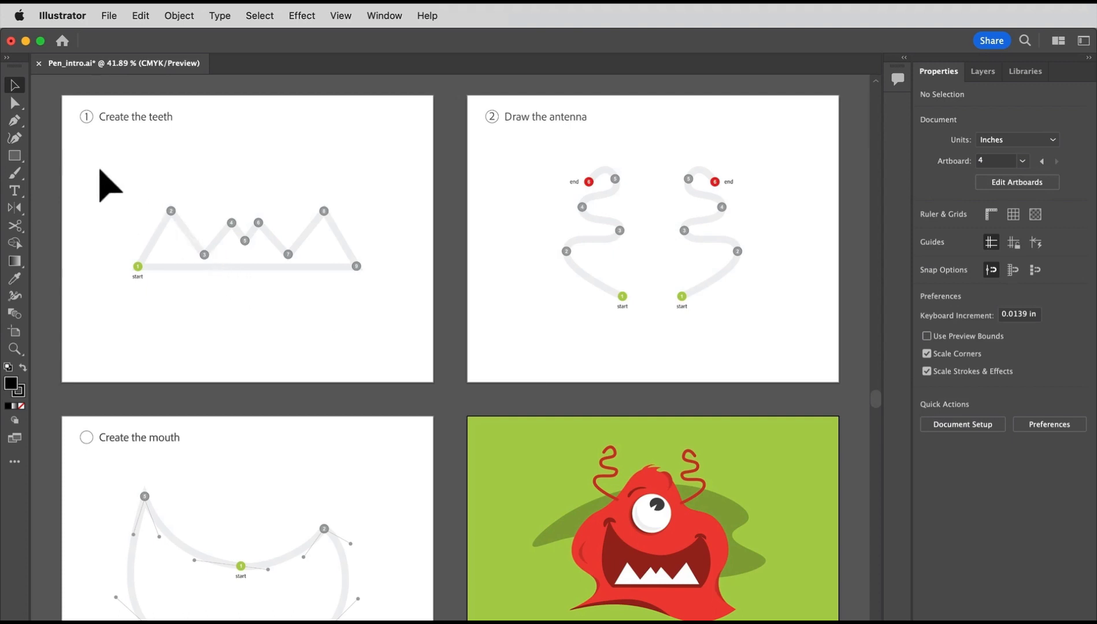
left_click(13, 120)
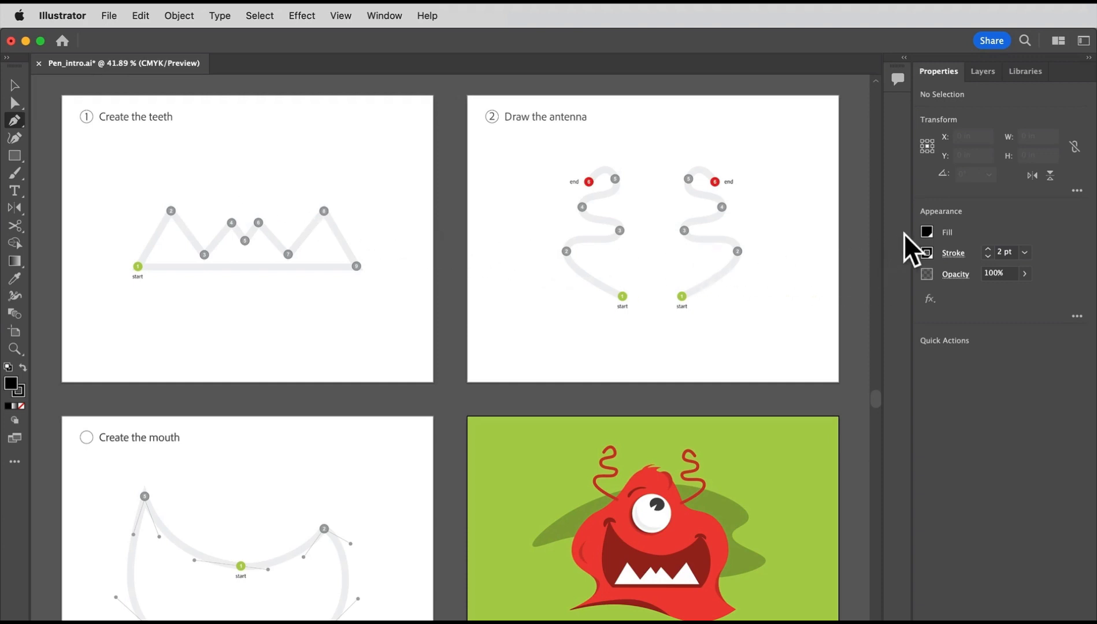
Set no fill with a 2 pt black stroke and zoom to the teeth exercise.
left_click(927, 231)
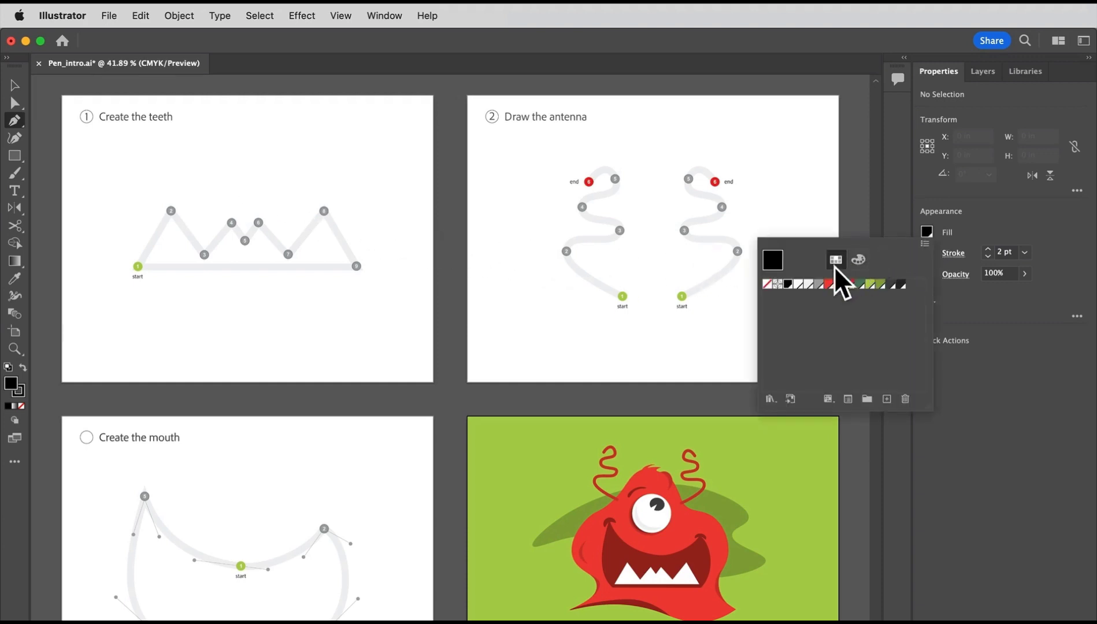
left_click(767, 284)
key("Escape")
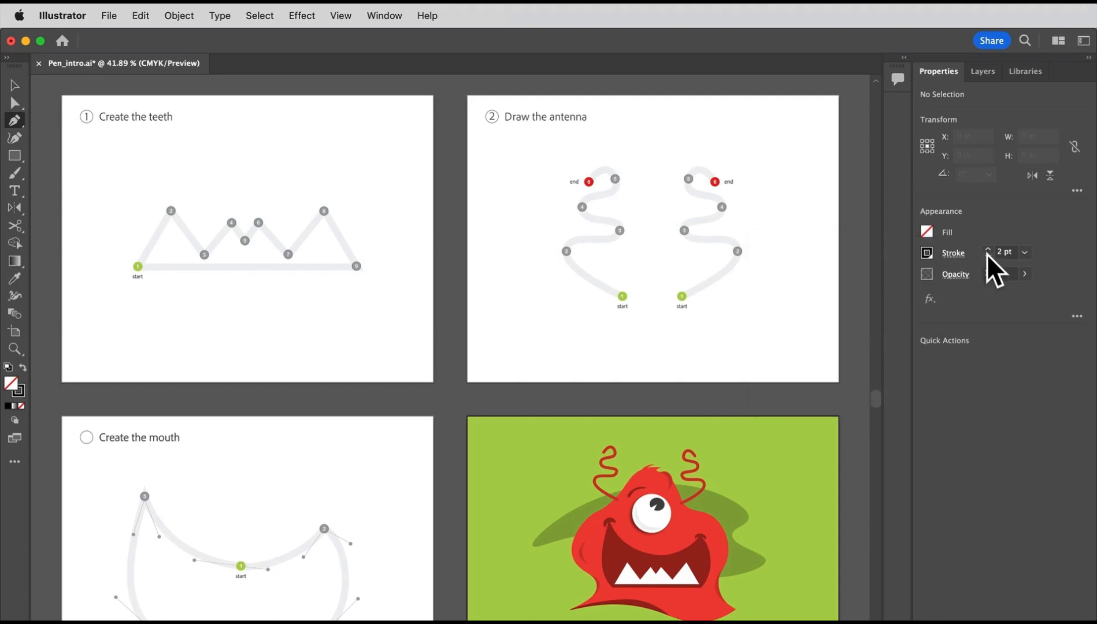
left_click(927, 253)
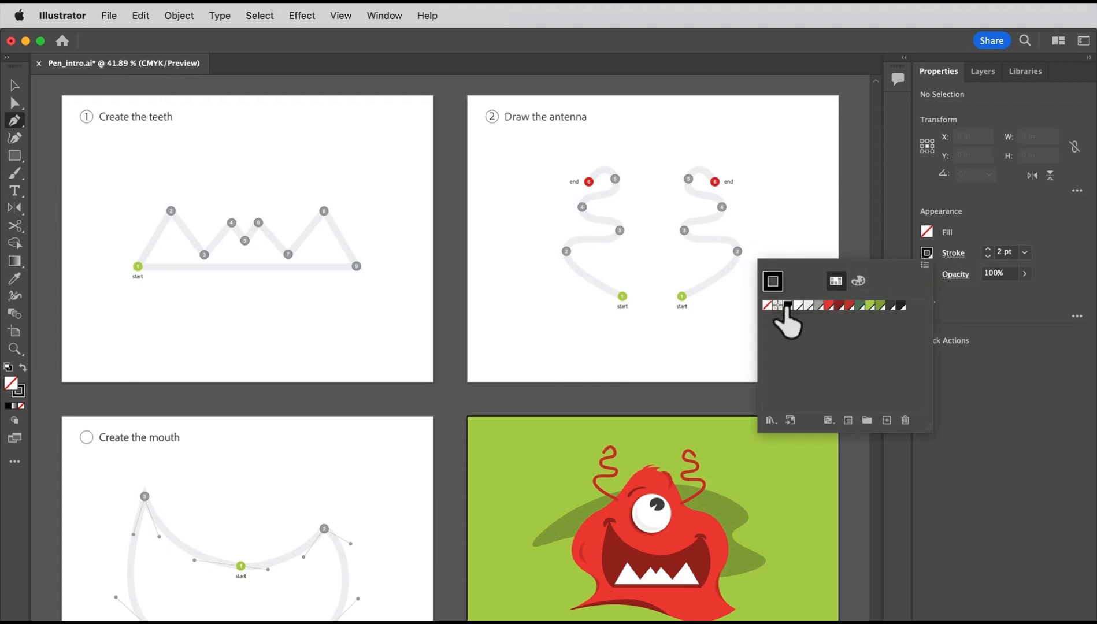
key("Escape")
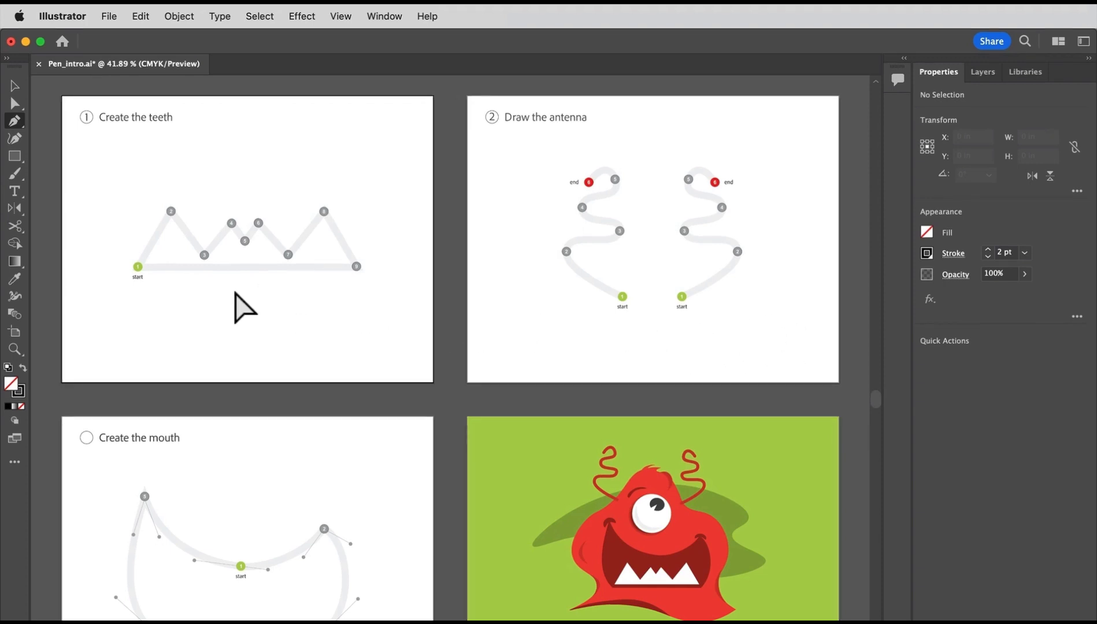
key("super+equal")
key("super+equal")
left_click_drag(234, 289, 540, 383)
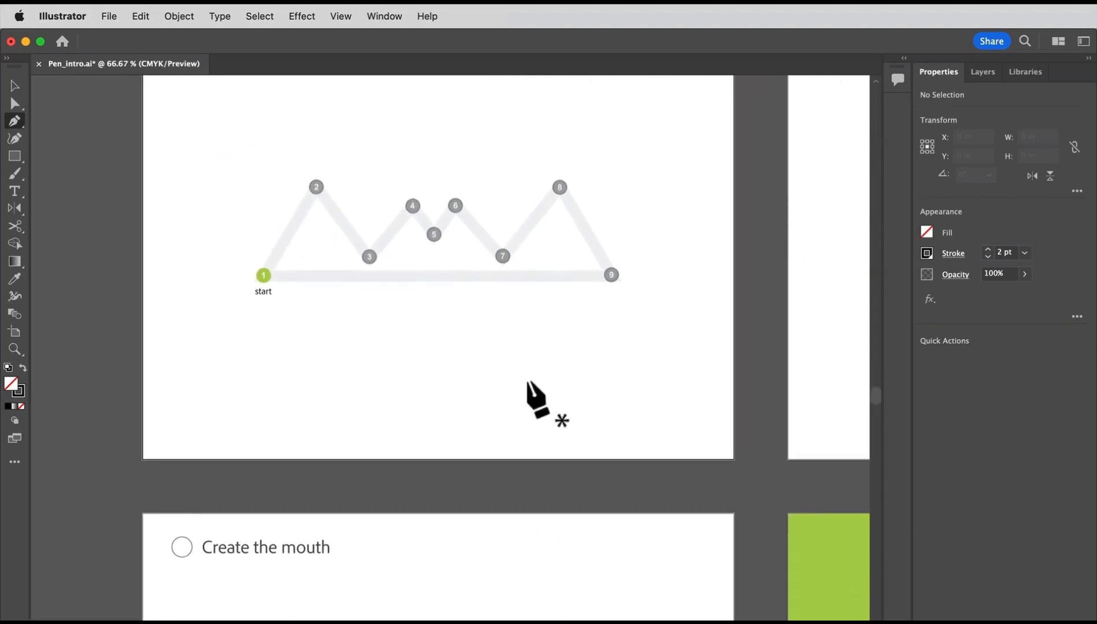
Draw a two-point straight line below the teeth guide, end the path, and zoom to actual size.
left_click(324, 372)
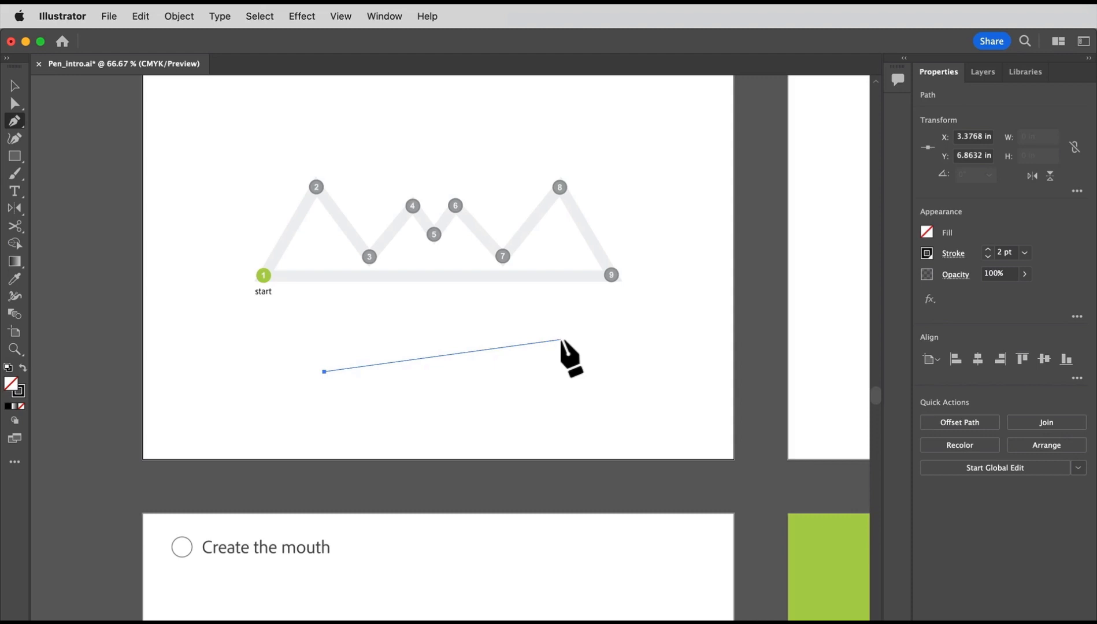
left_click(560, 340)
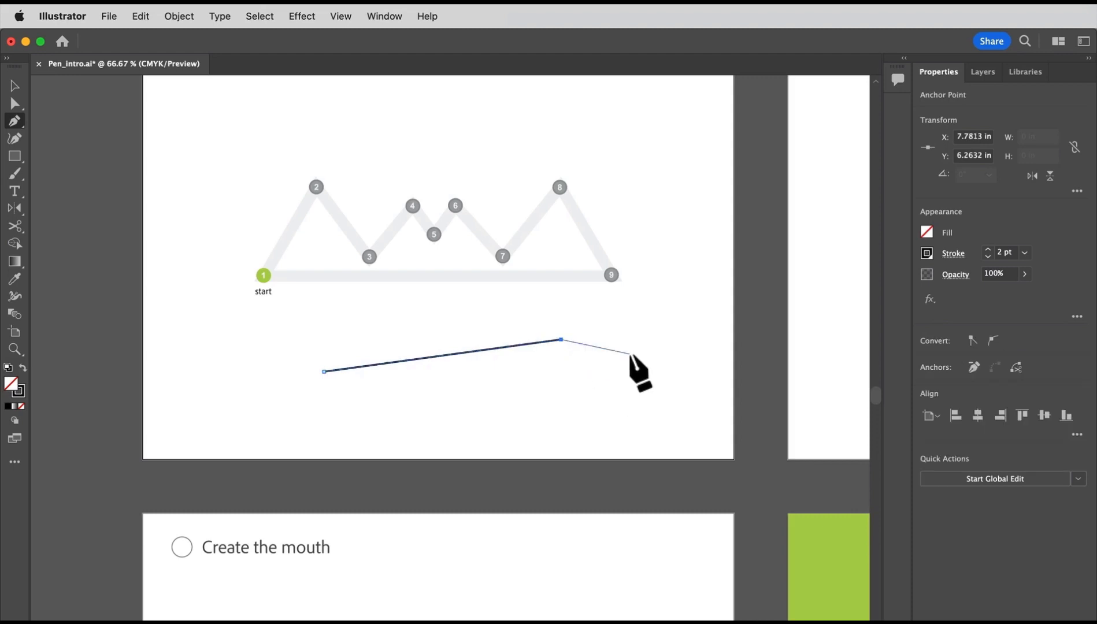
key("Escape")
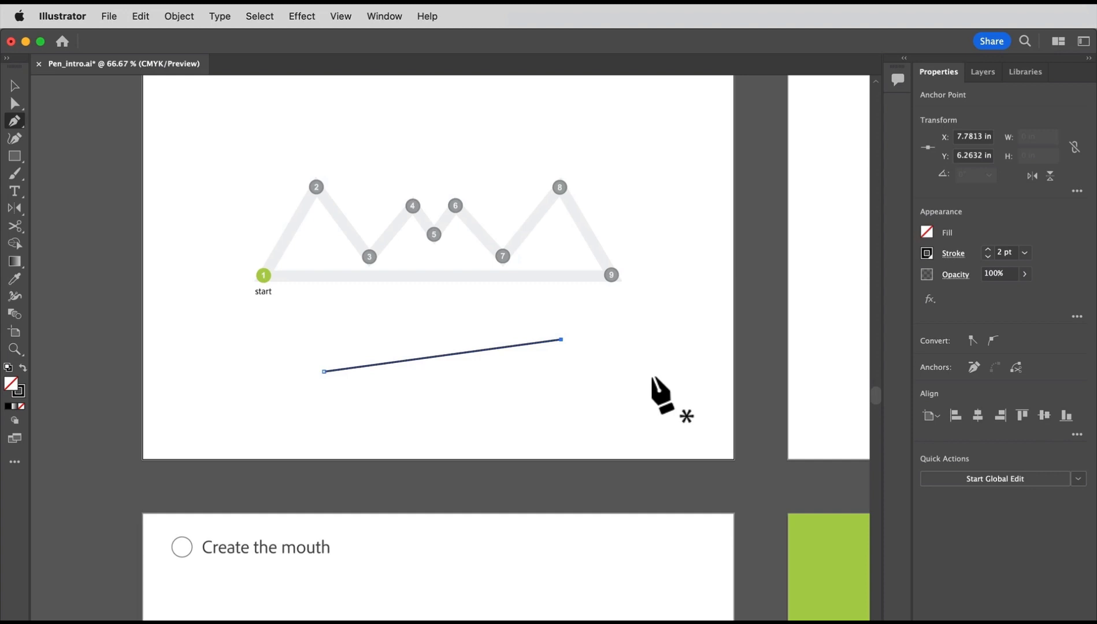
key("super+1")
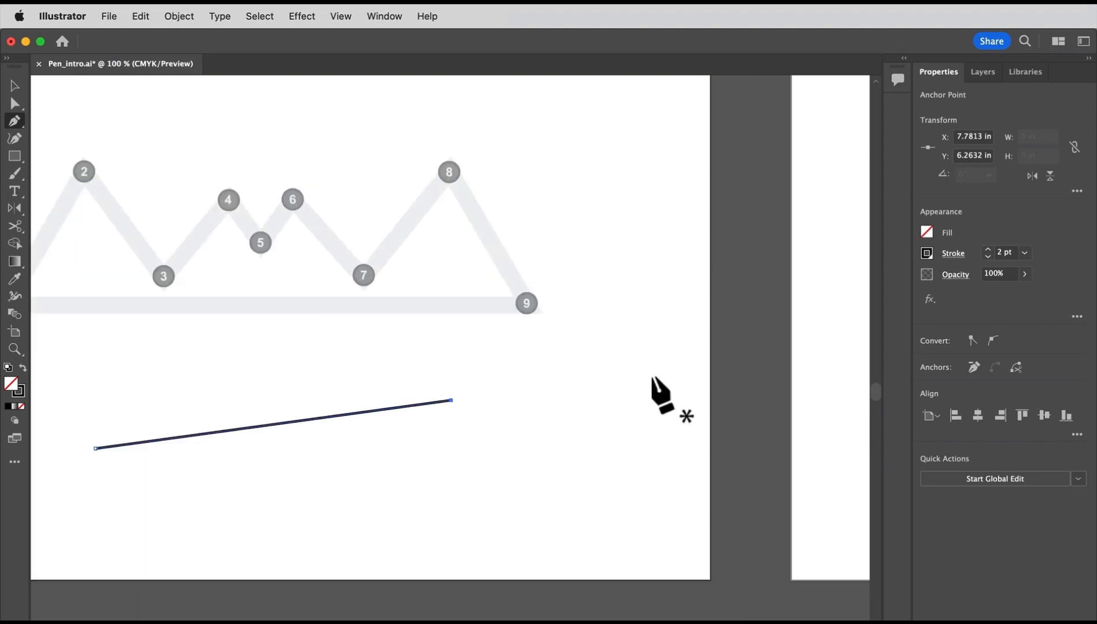
Start the teeth path at the start marker through markers 2 and 3, then undo the misplaced segment.
left_click_drag(270, 330, 423, 370)
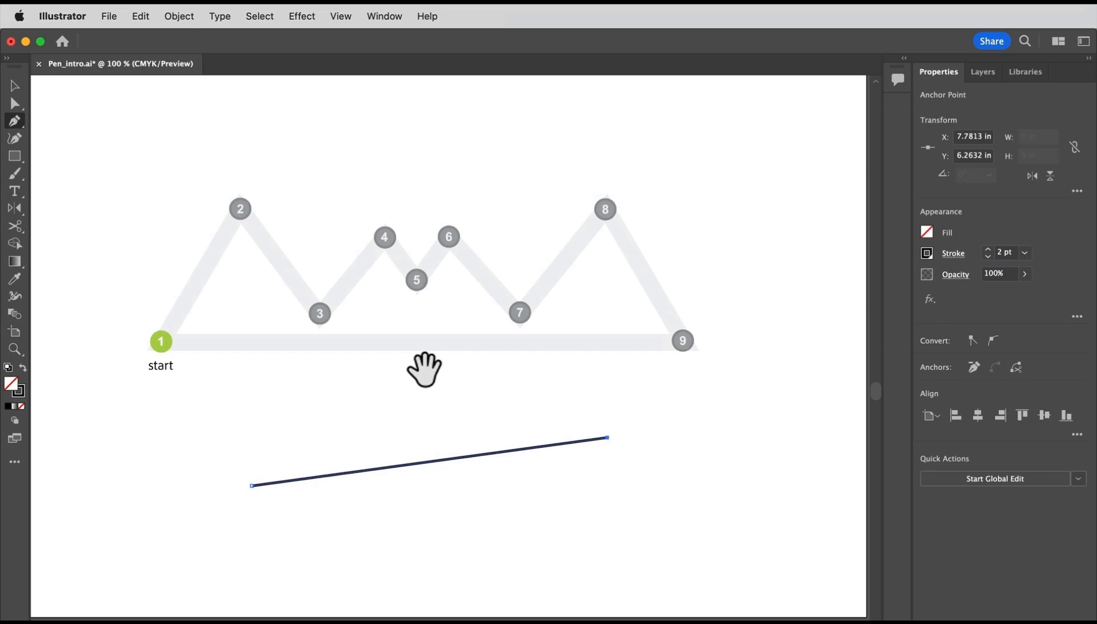
left_click(162, 344)
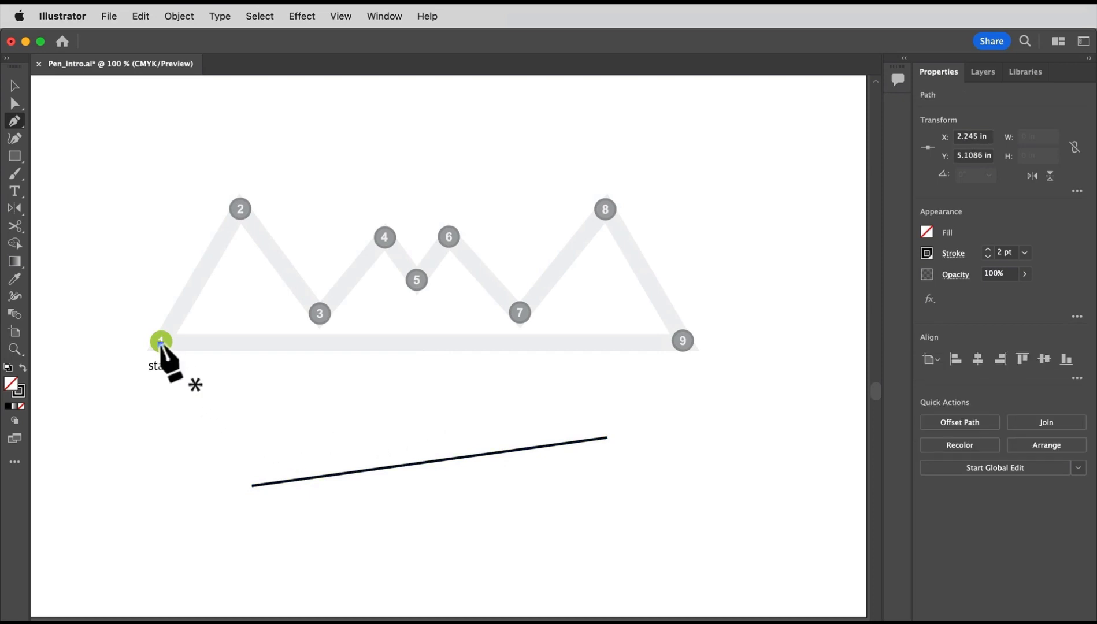
left_click(240, 207)
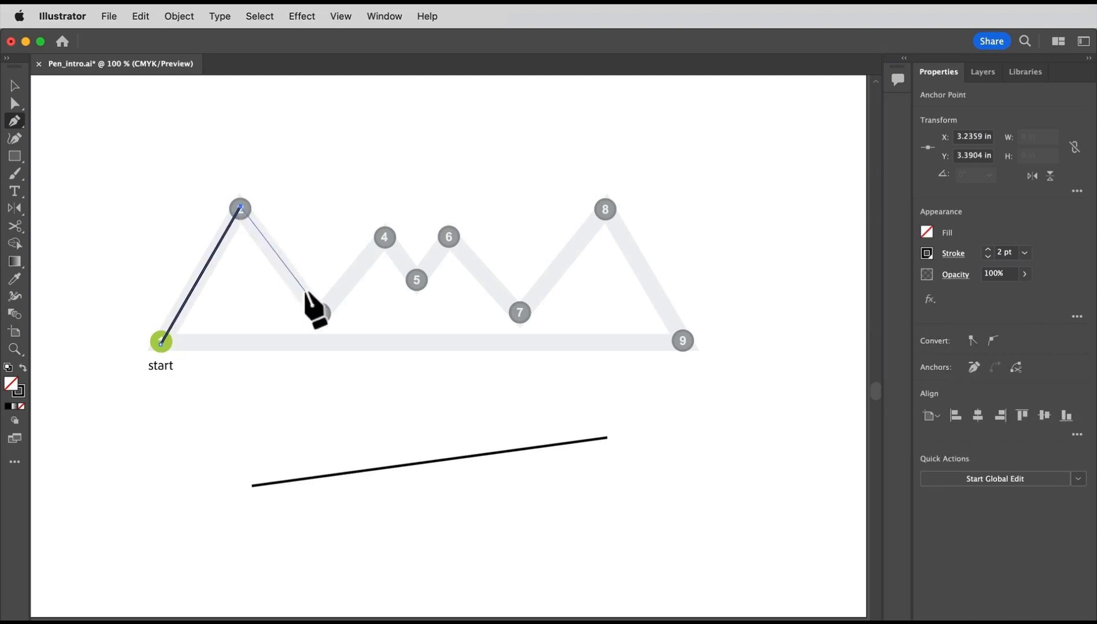
left_click(319, 313)
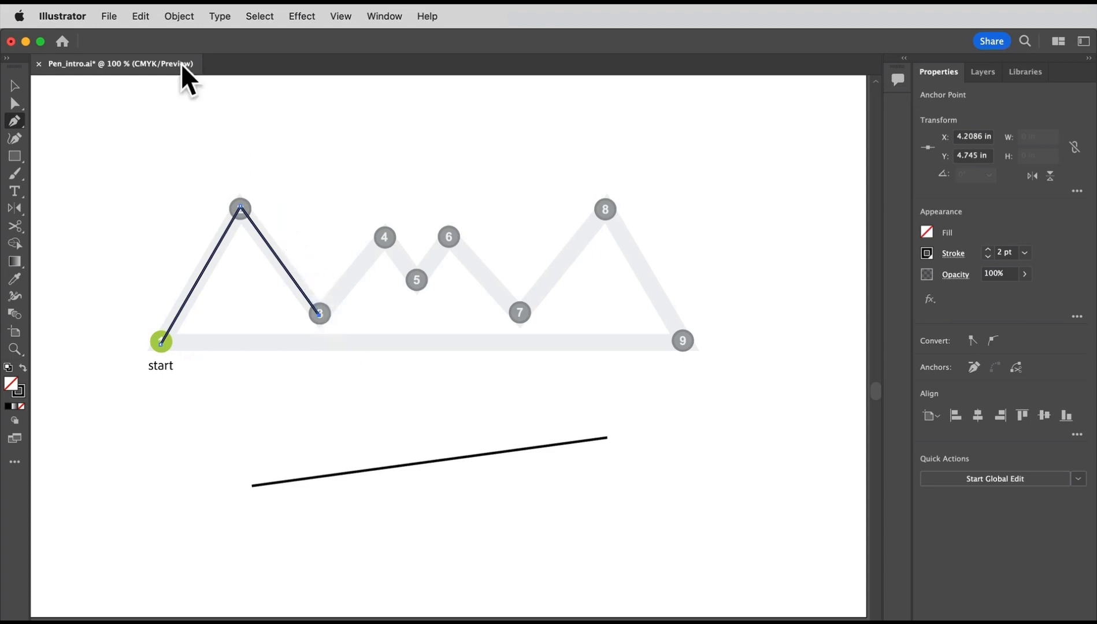
left_click(142, 16)
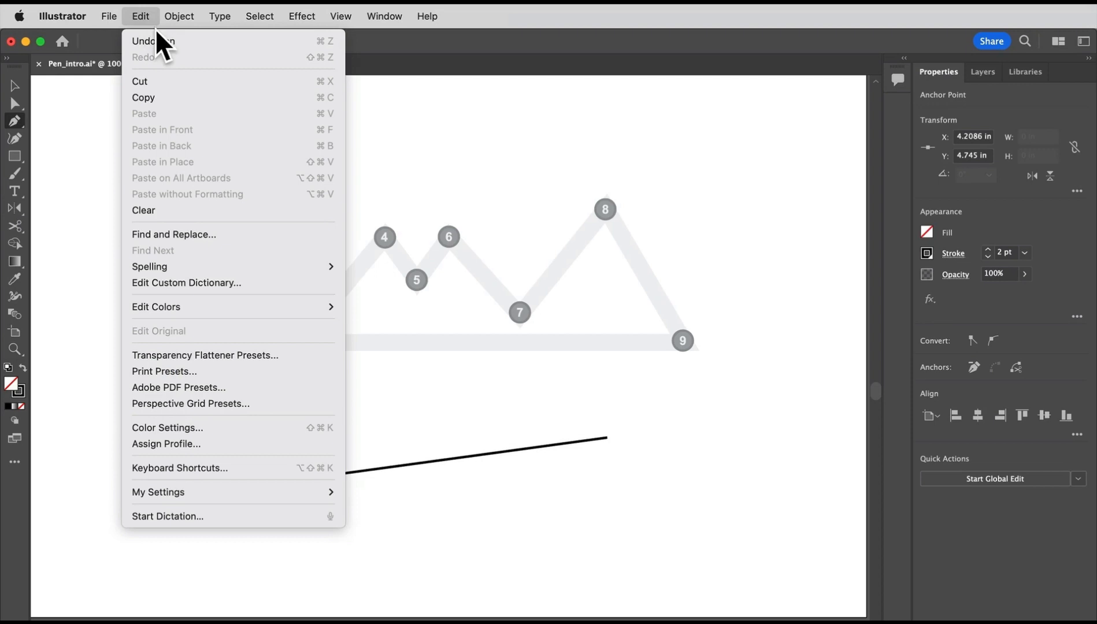
left_click(195, 41)
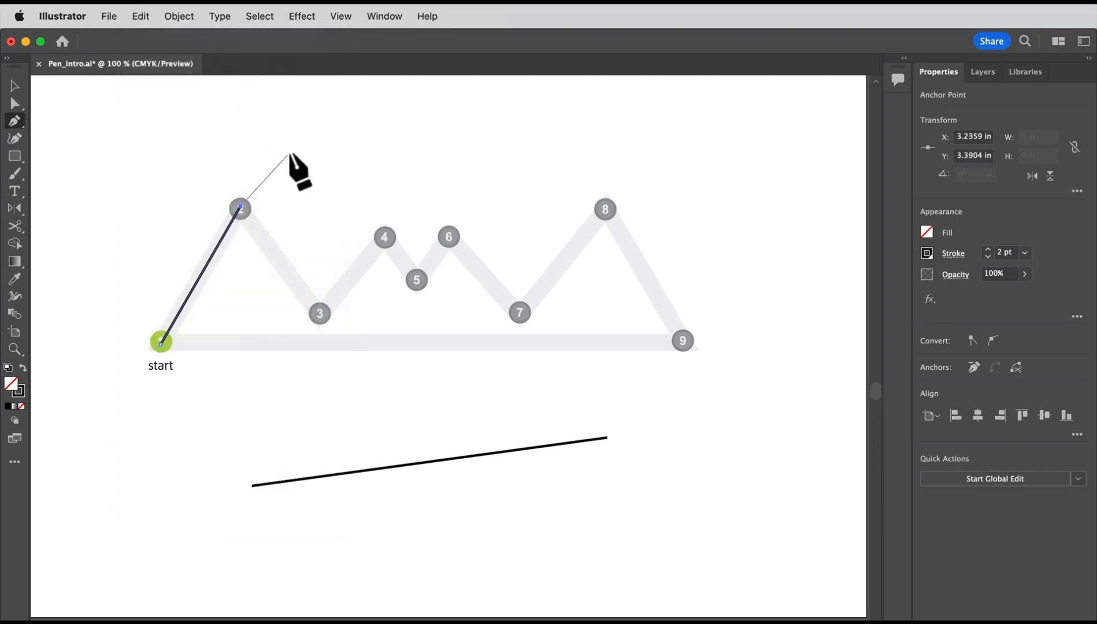
Redraw the segment to marker 3 and continue the zigzag through markers 4 to 7.
left_click(321, 314)
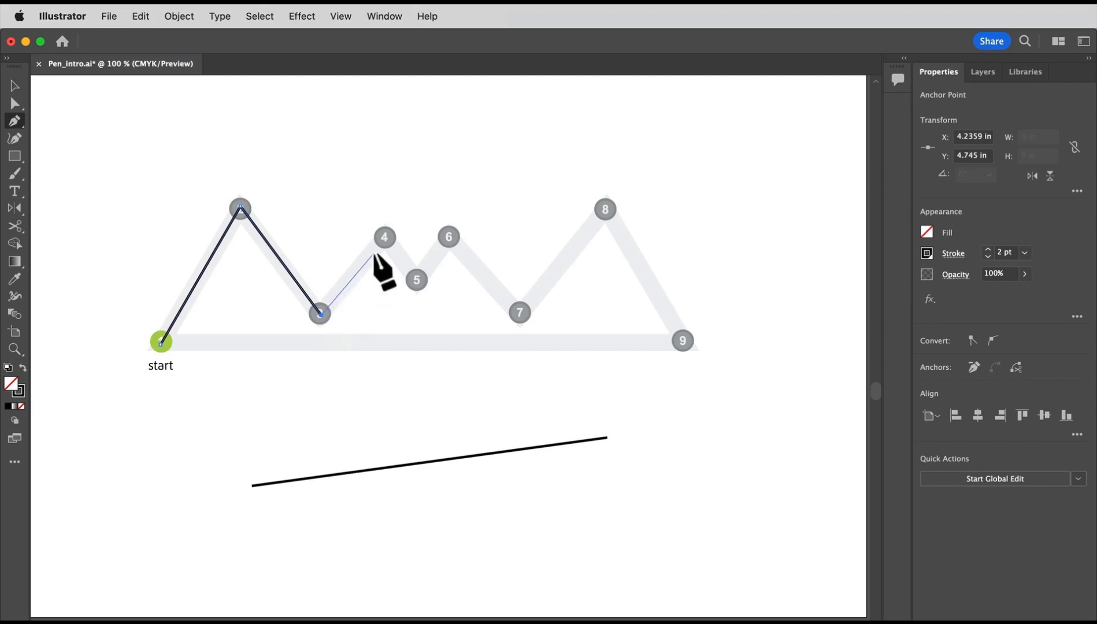
left_click(385, 236)
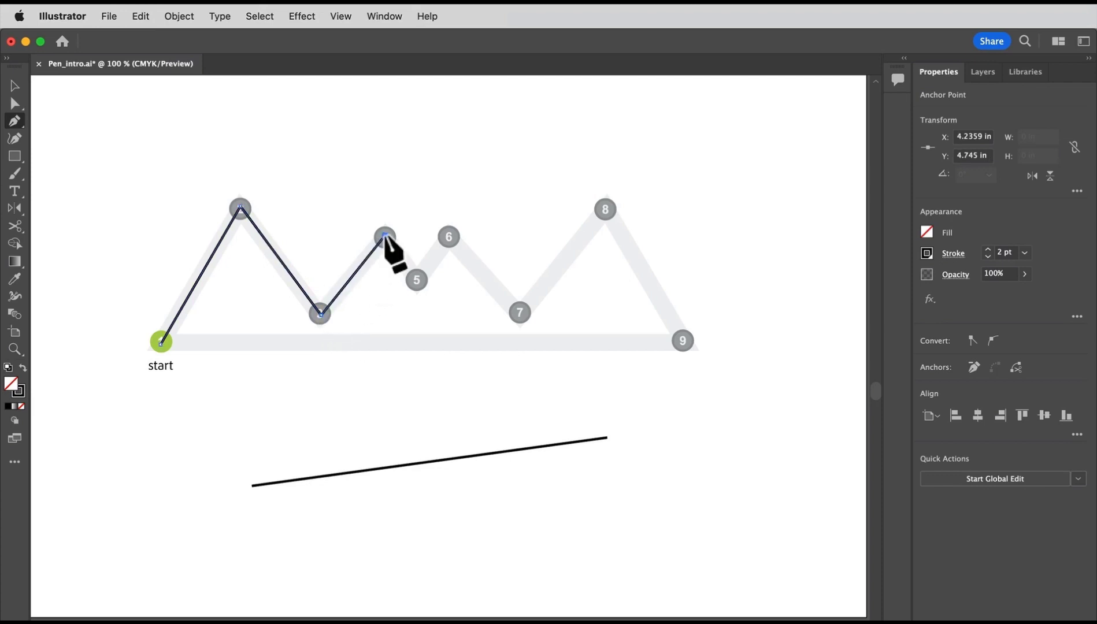
left_click(417, 281)
left_click(448, 237)
left_click(519, 313)
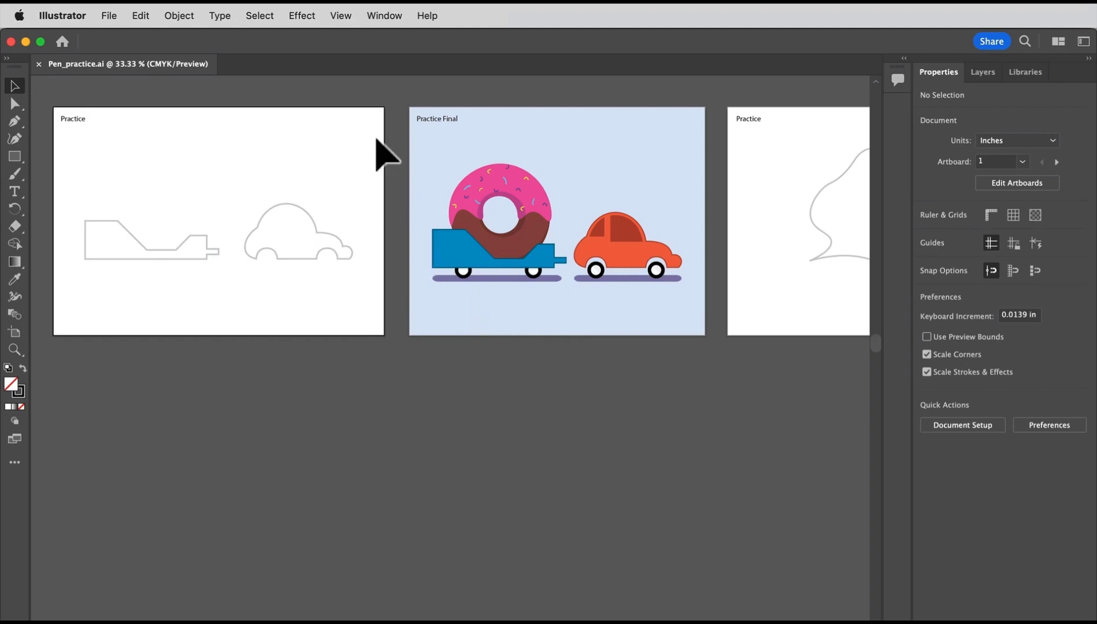
Switch to the Pen tool, zoom in to 150% and centre the trailer outline in view.
left_click(345, 18)
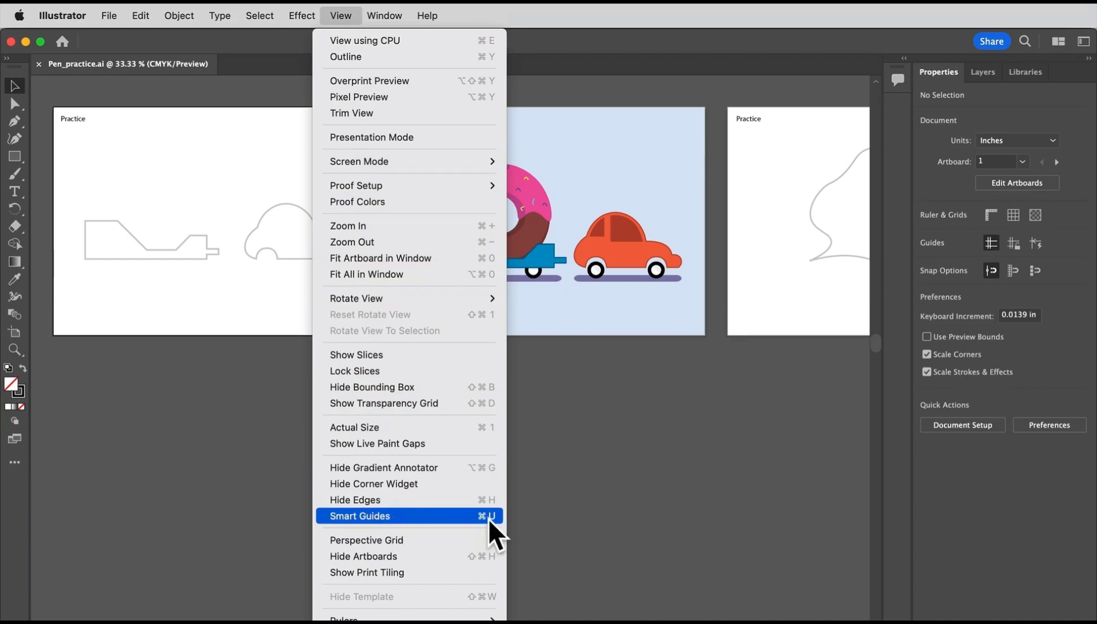
left_click(517, 514)
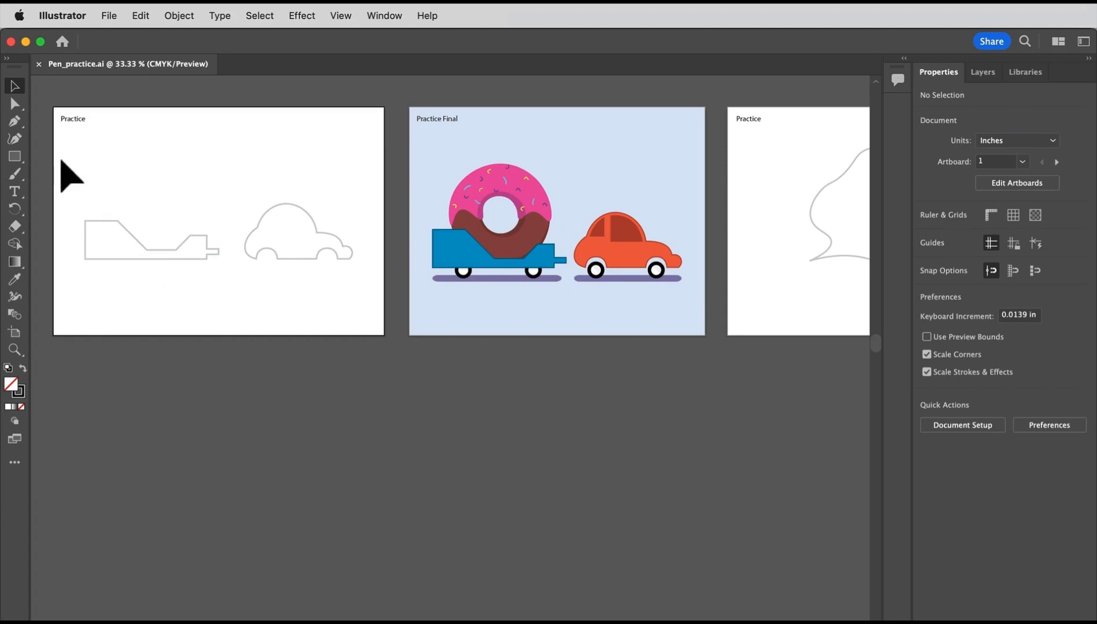
left_click(17, 121)
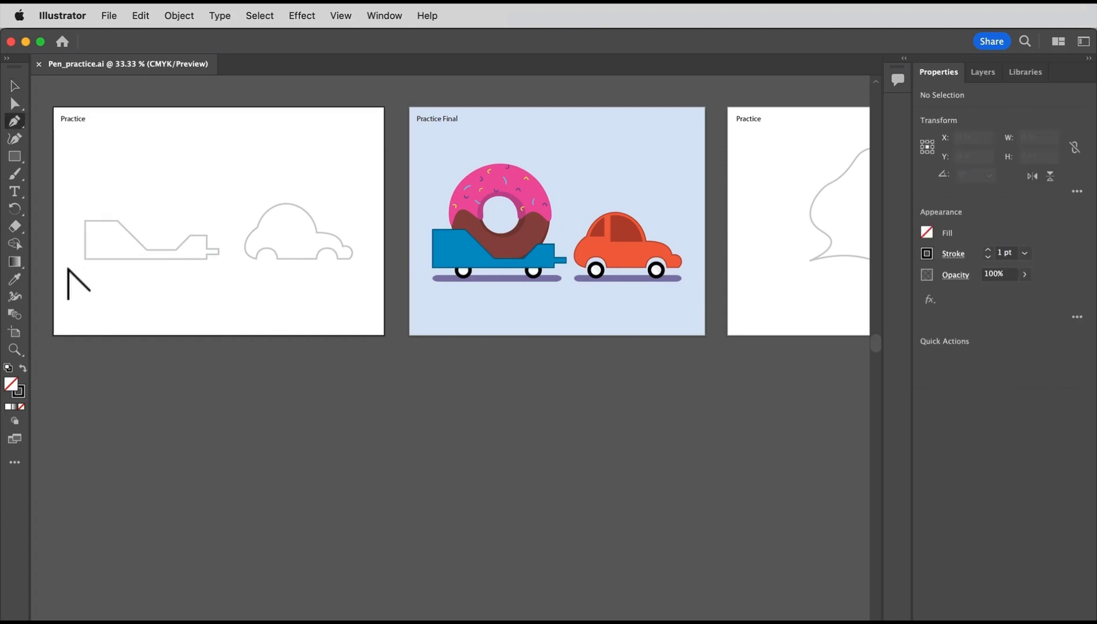
scroll(68, 268, "up", 4)
left_click_drag(105, 228, 134, 415)
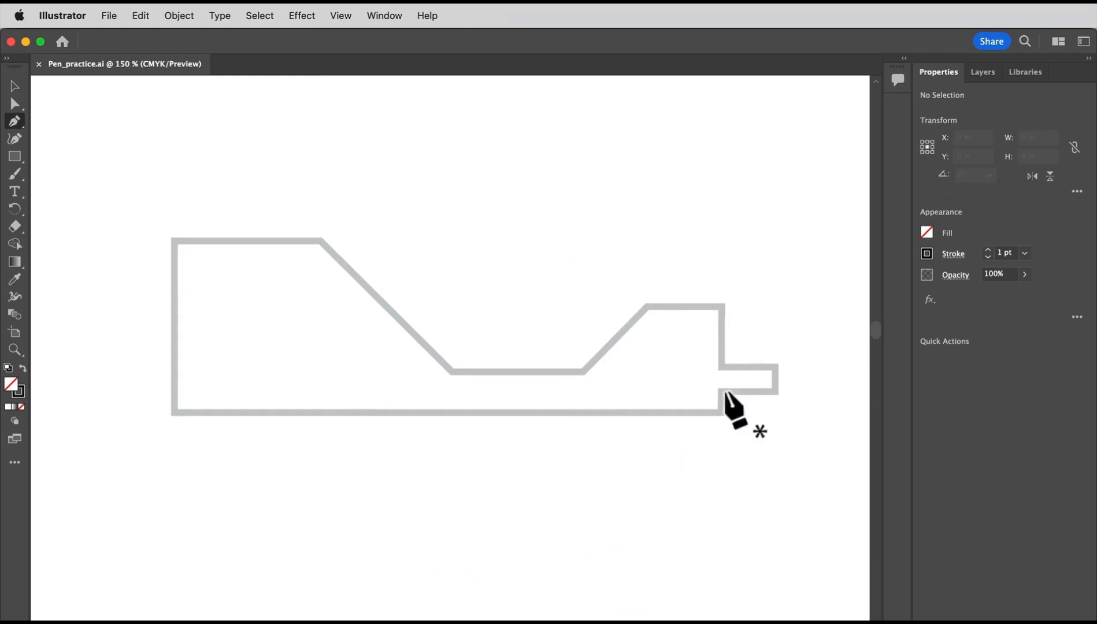
Reset fill and stroke to defaults, then set the fill to None.
key("d")
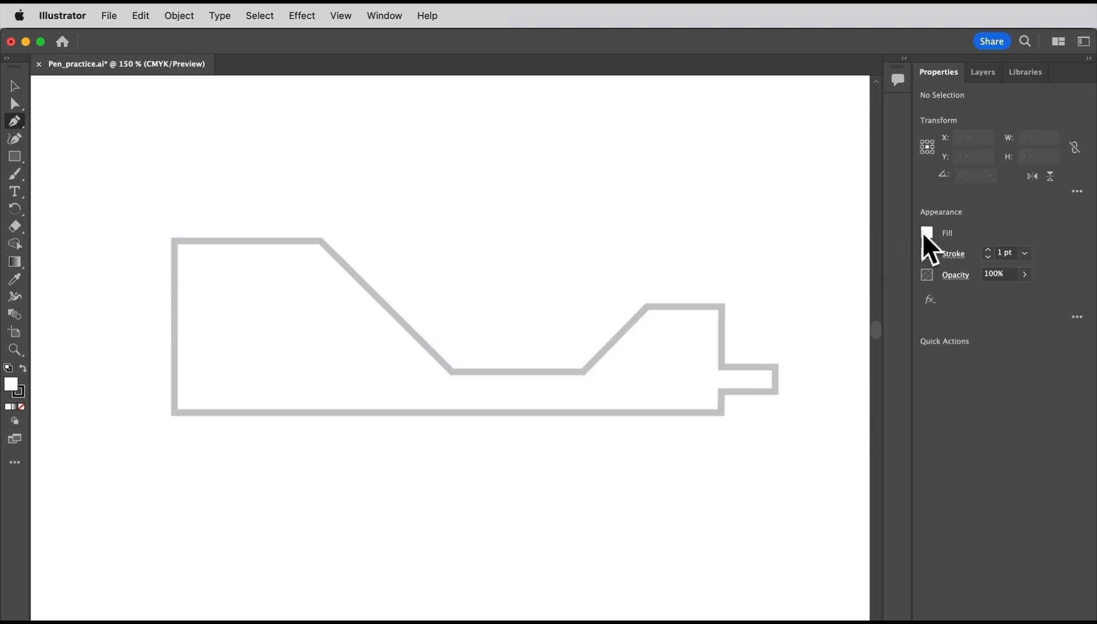
left_click(926, 232)
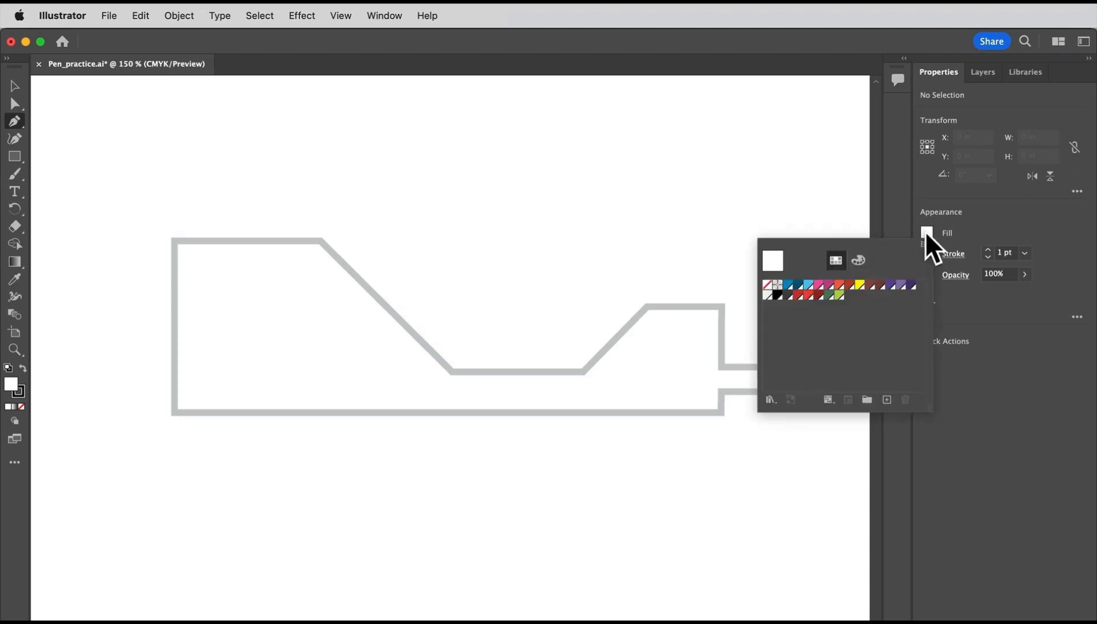
left_click(767, 284)
key("Escape")
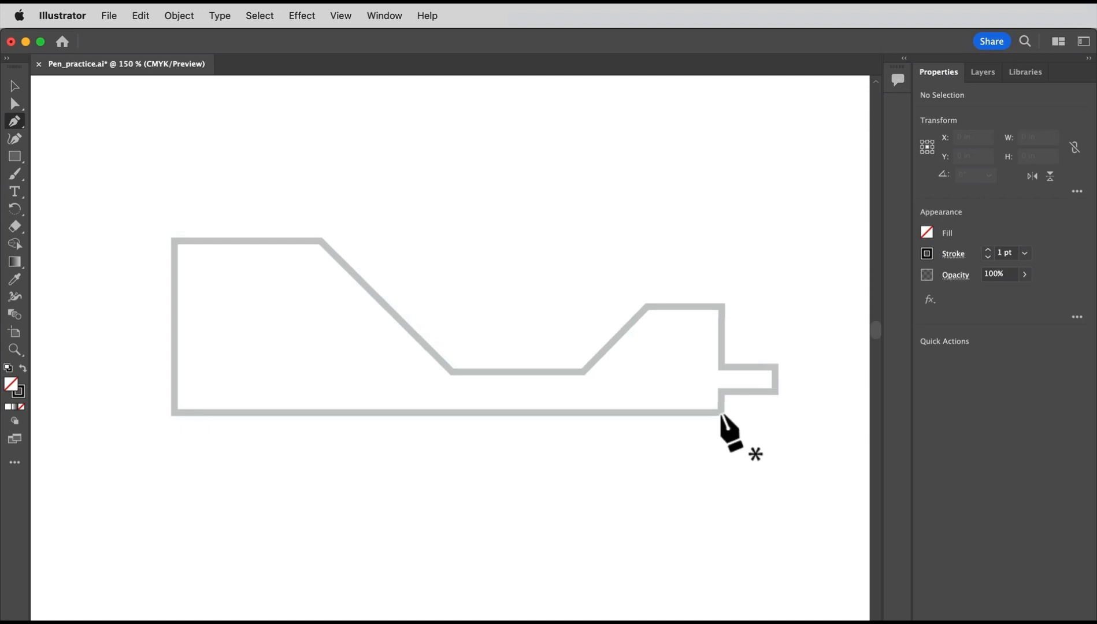
Place pen anchors around the trailer's corners to its rising diagonal, then undo the misplaced anchor.
left_click(721, 413)
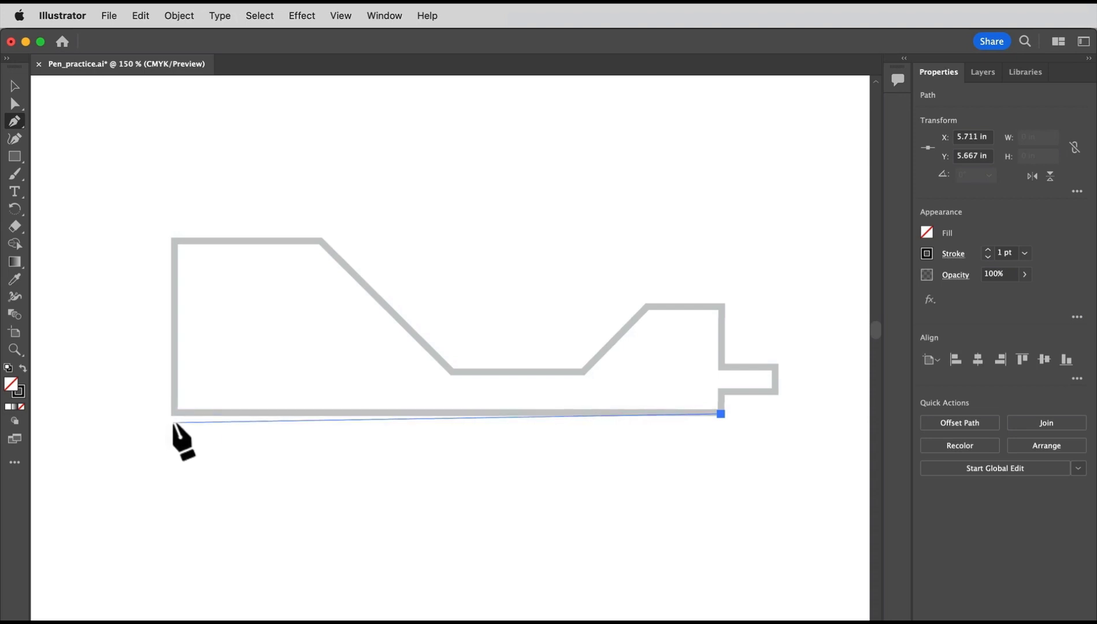
left_click(173, 413)
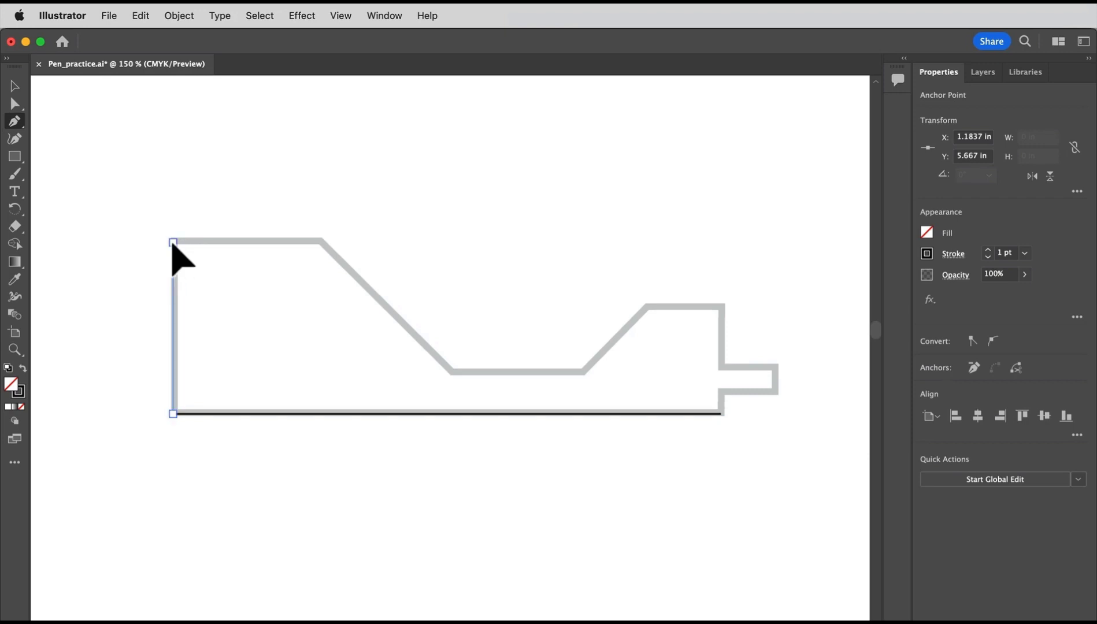
left_click(173, 240)
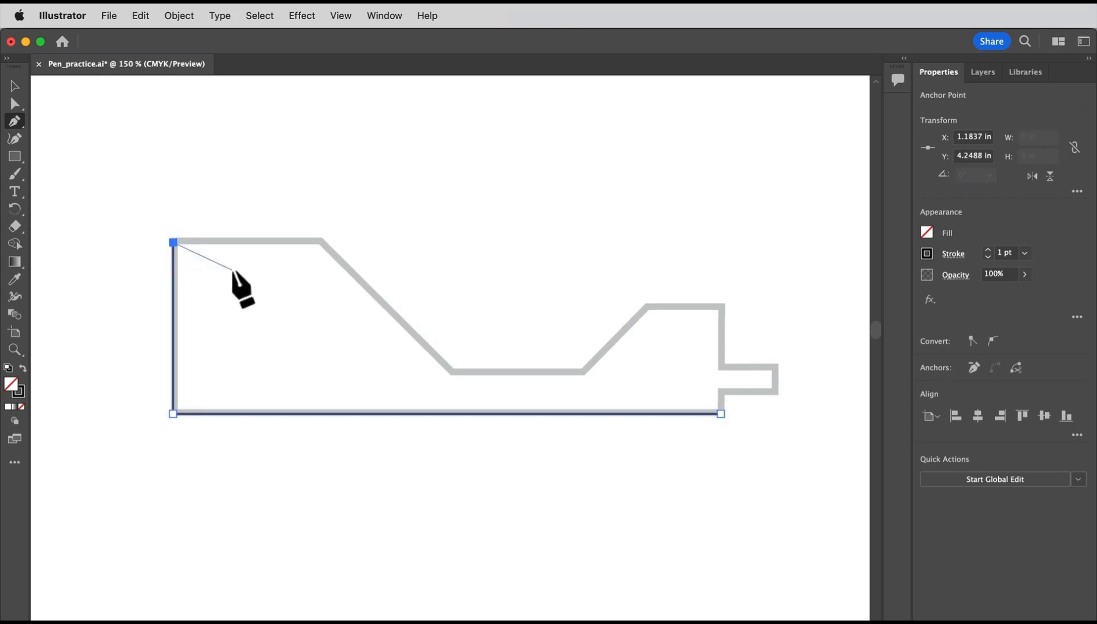
left_click(322, 242)
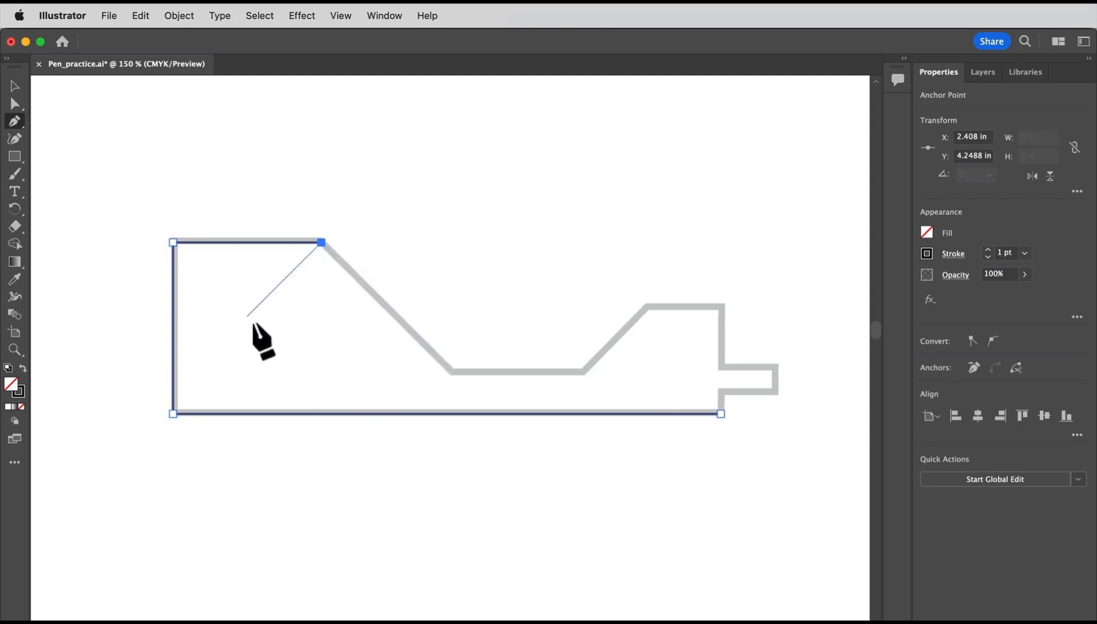
left_click(450, 370)
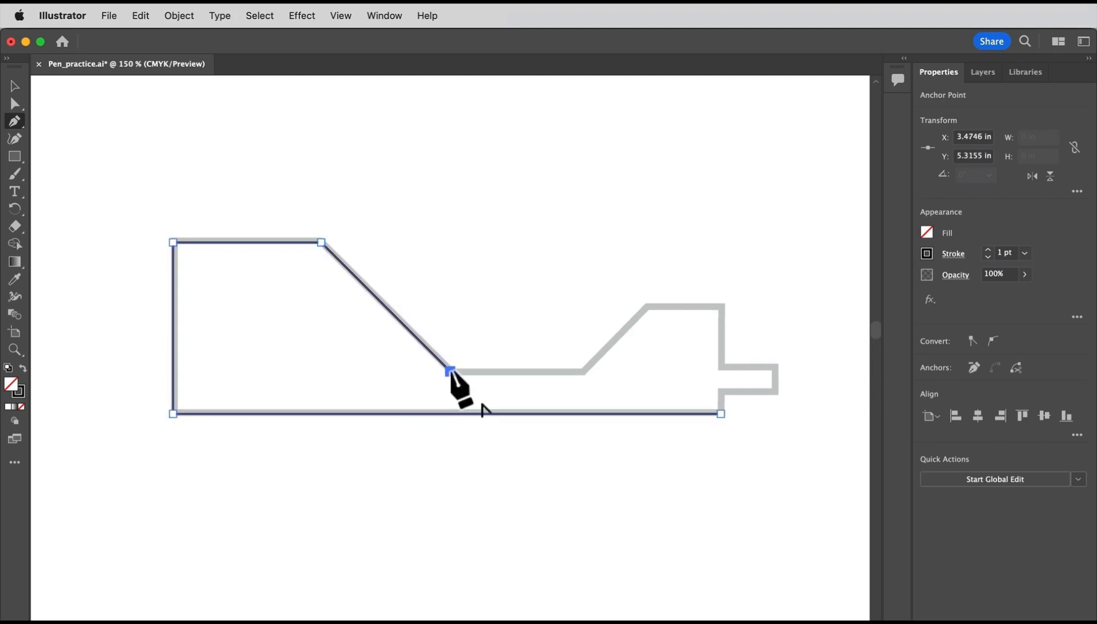
left_click(582, 371)
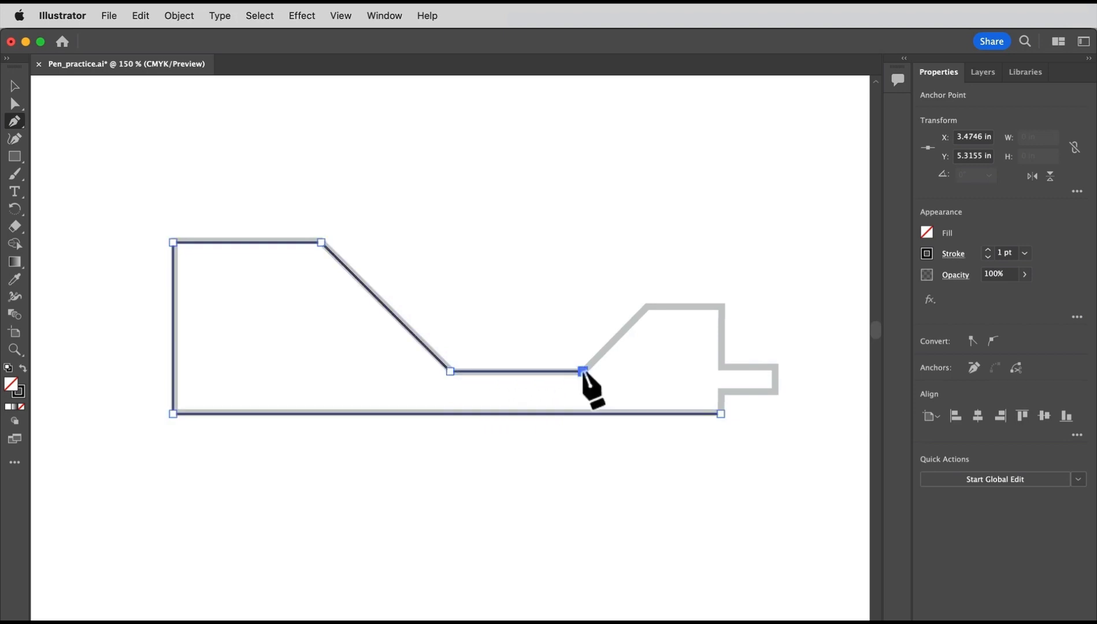
left_click(648, 305)
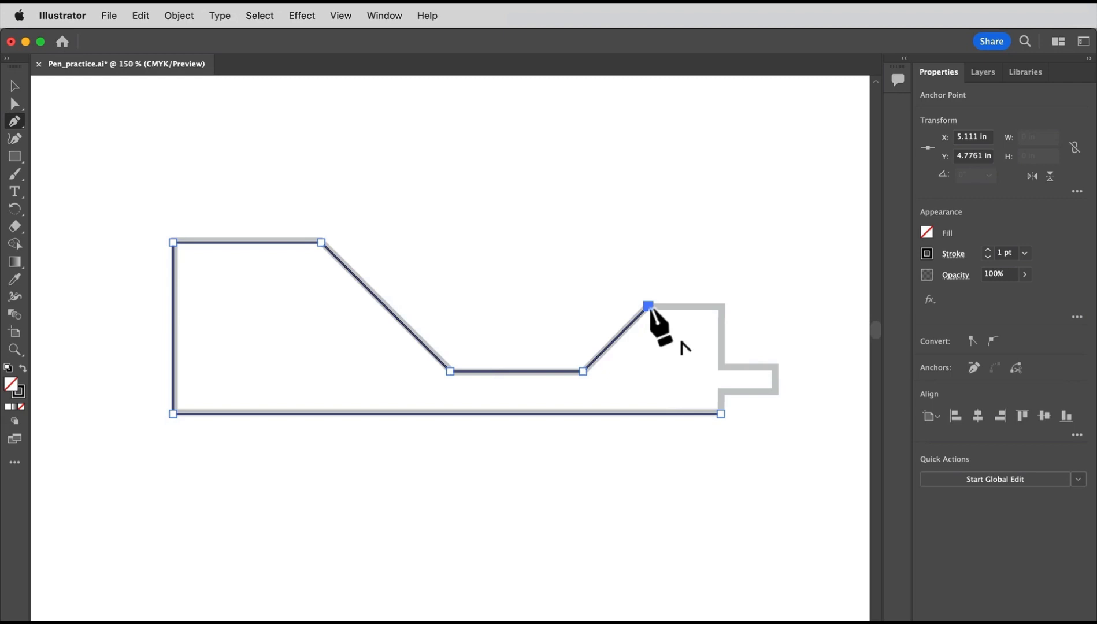
left_click(147, 16)
left_click(176, 42)
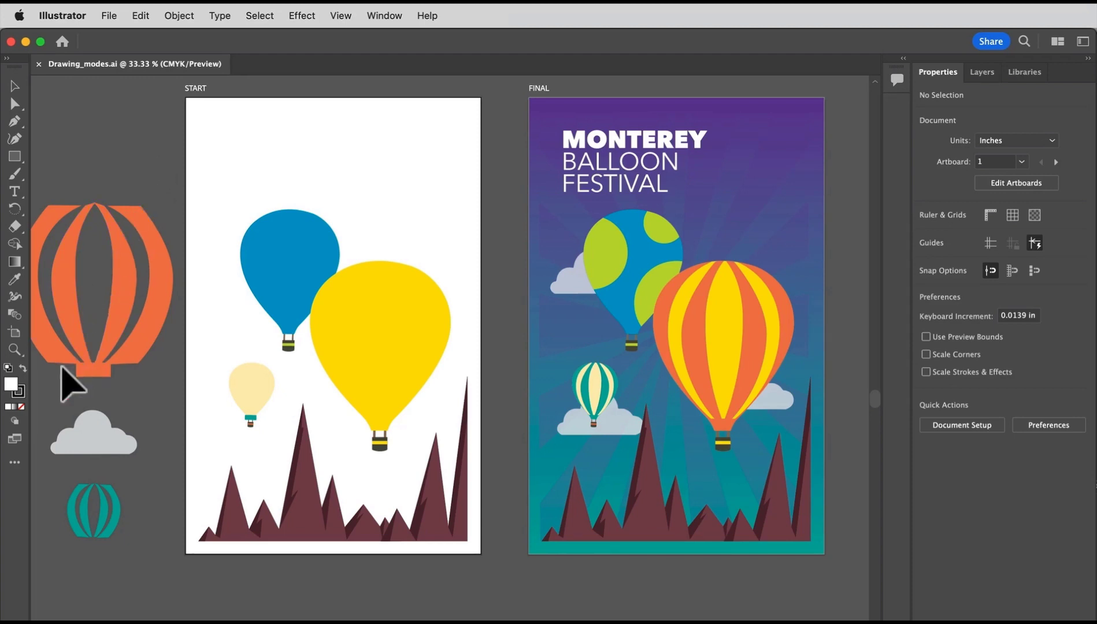
Choose the Draw Behind drawing mode from the toolbar's Drawing Modes flyout.
left_click(15, 420)
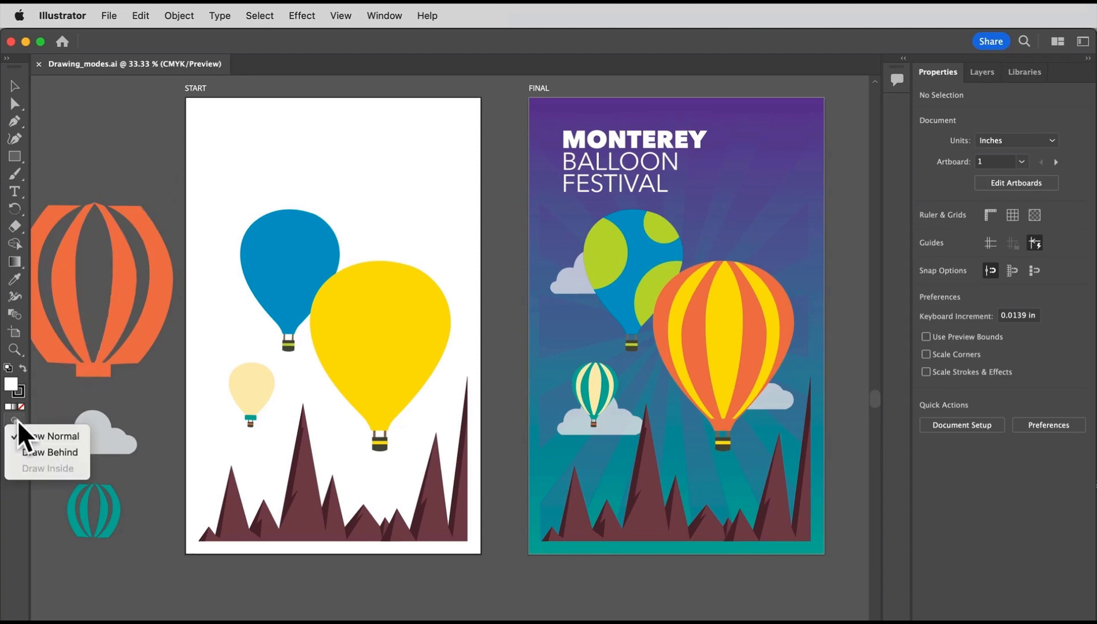
left_click(77, 450)
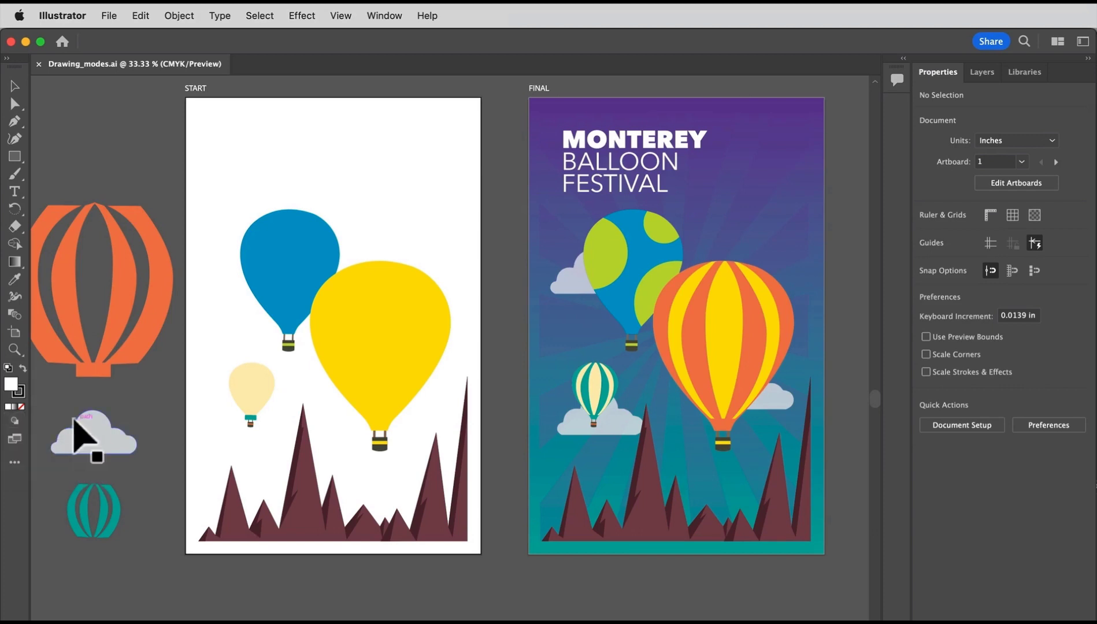
Draw a rectangle over the START artboard filled with the Background Gradient swatch at 90°.
left_click(15, 157)
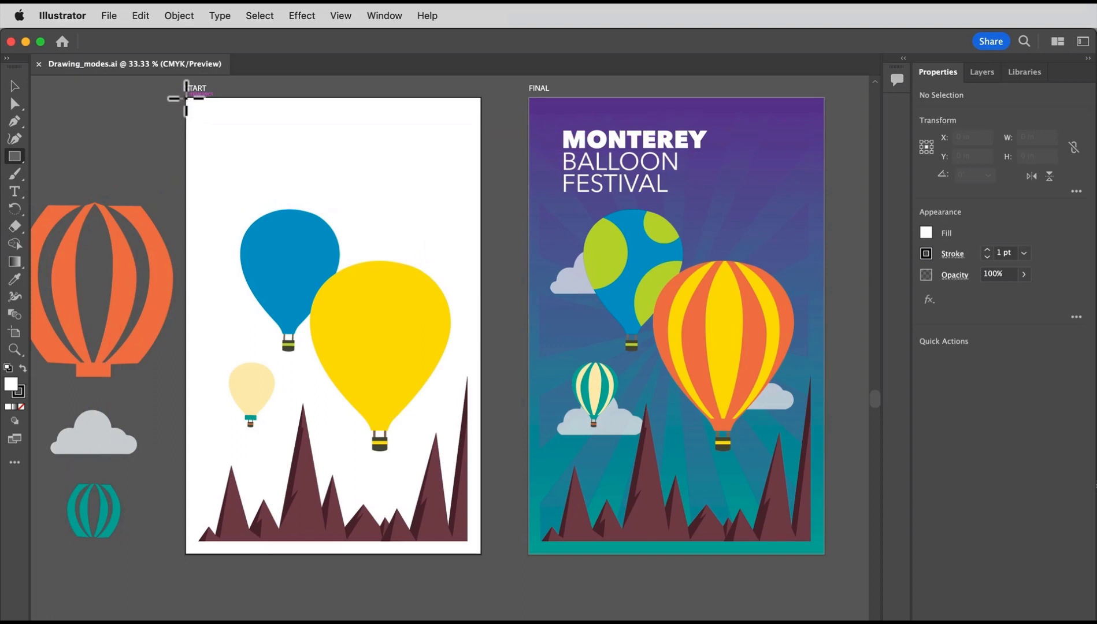
left_click_drag(185, 98, 481, 554)
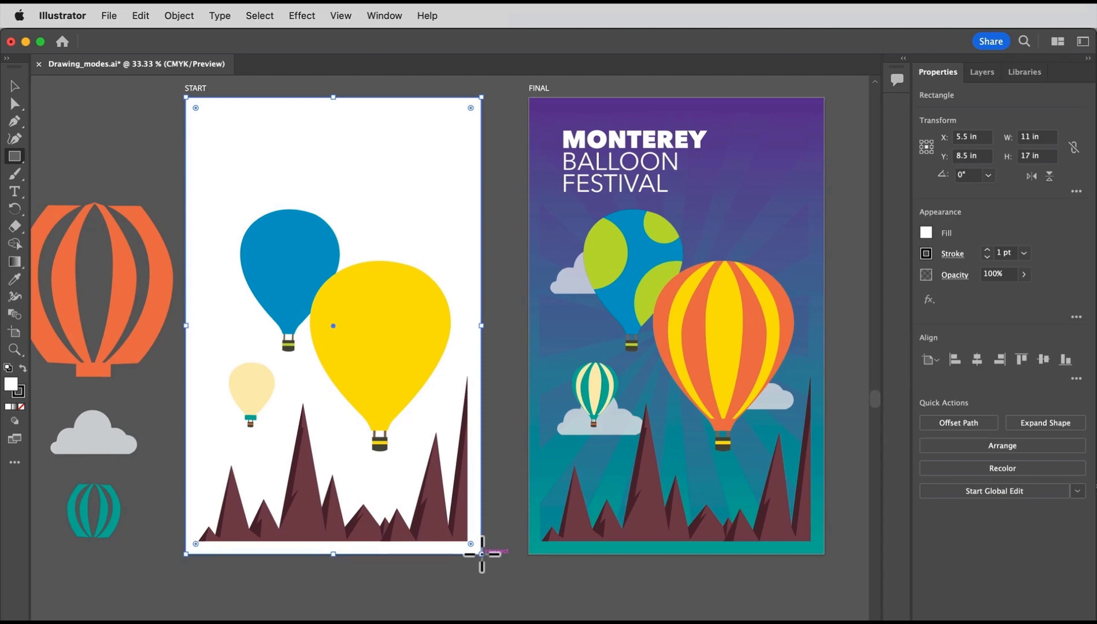
left_click(925, 232)
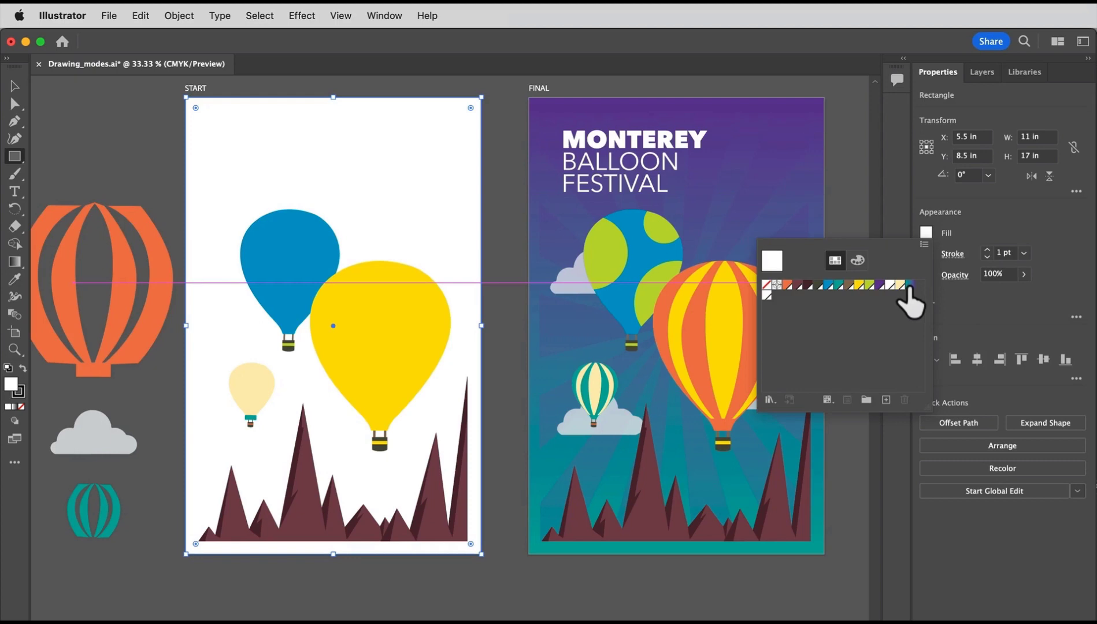
left_click(910, 285)
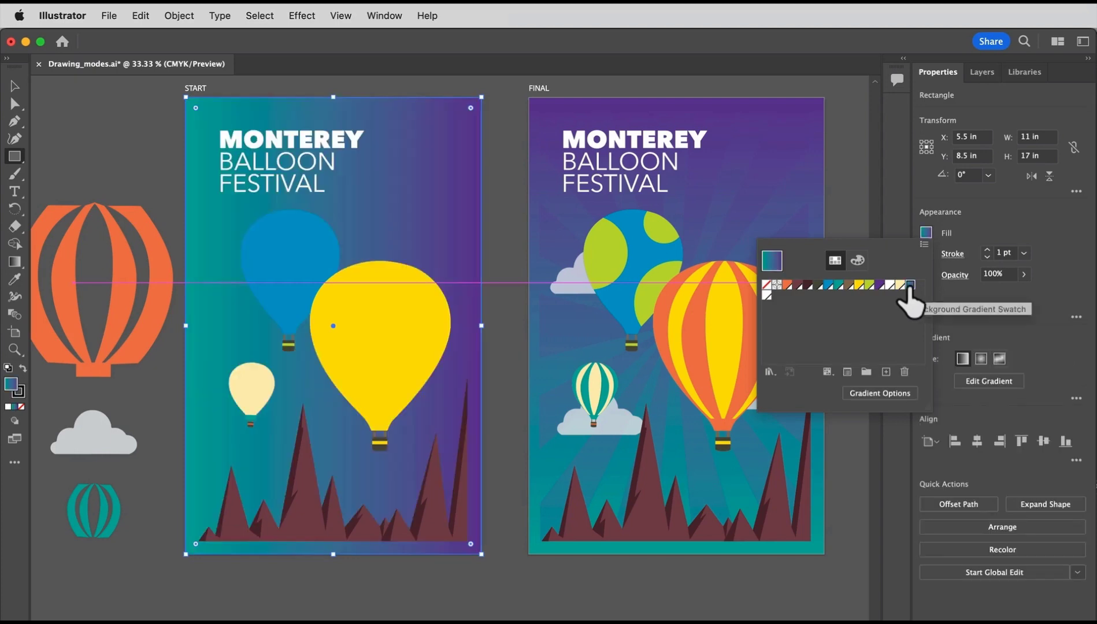
left_click(877, 392)
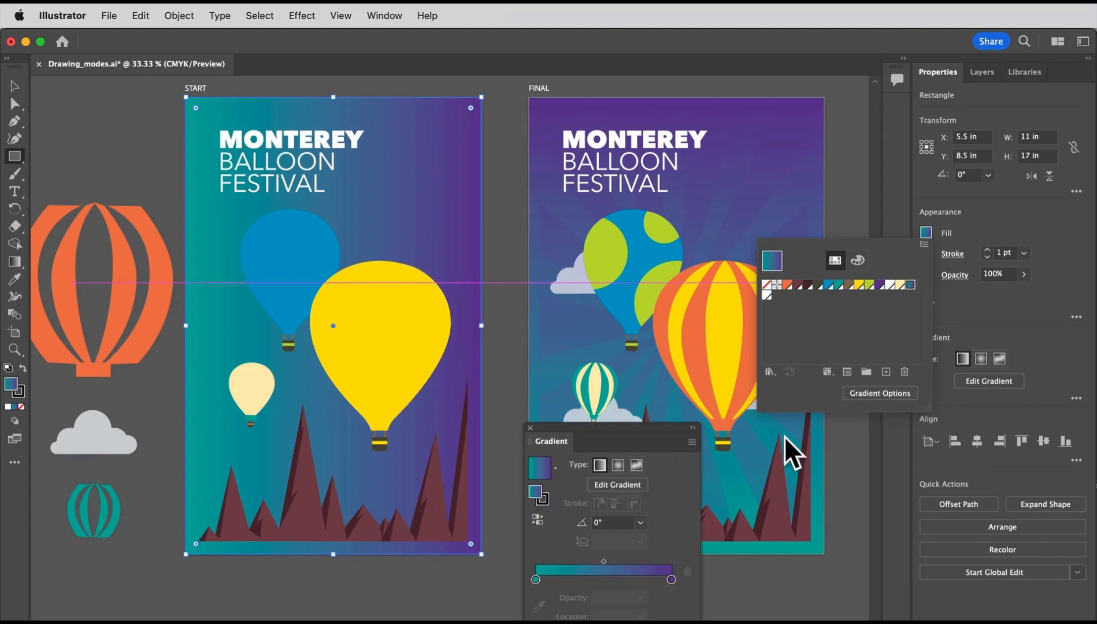
left_click(639, 522)
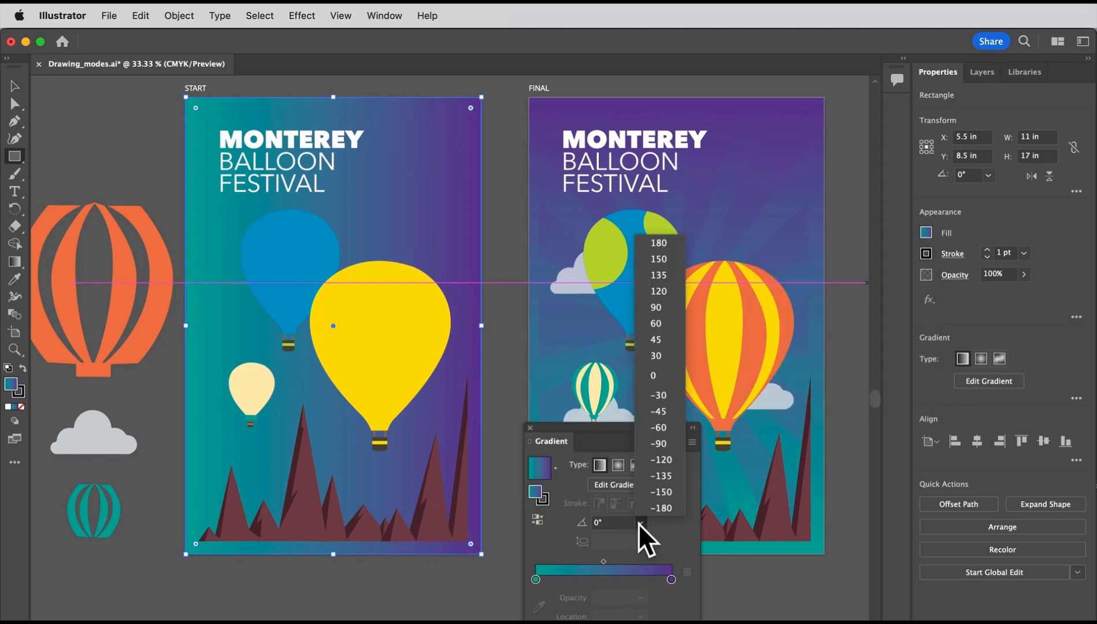
left_click(655, 307)
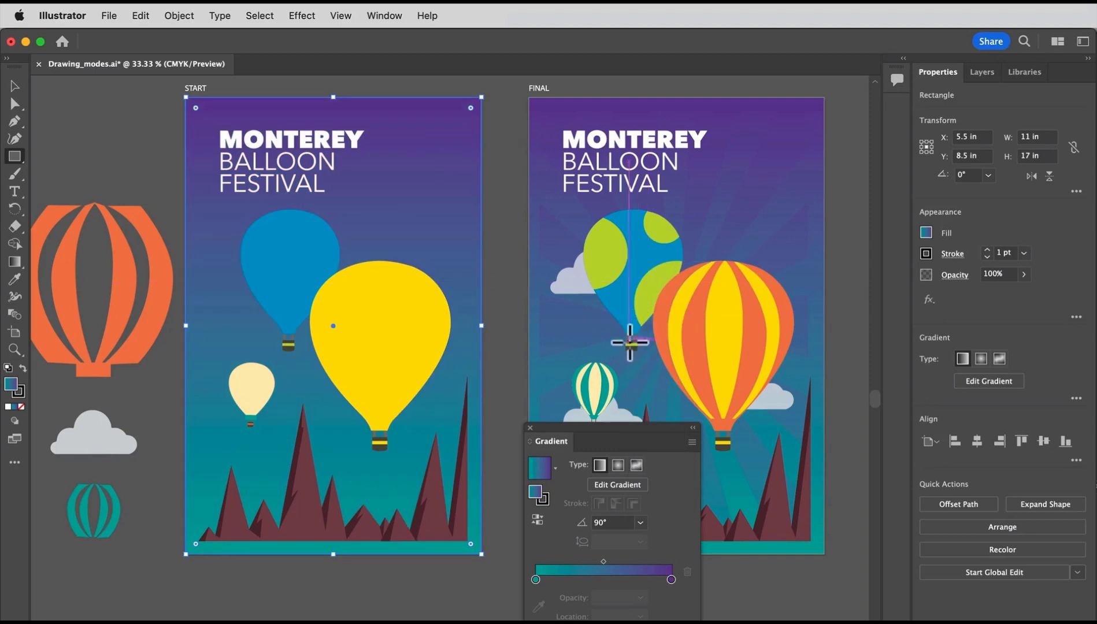
left_click(528, 428)
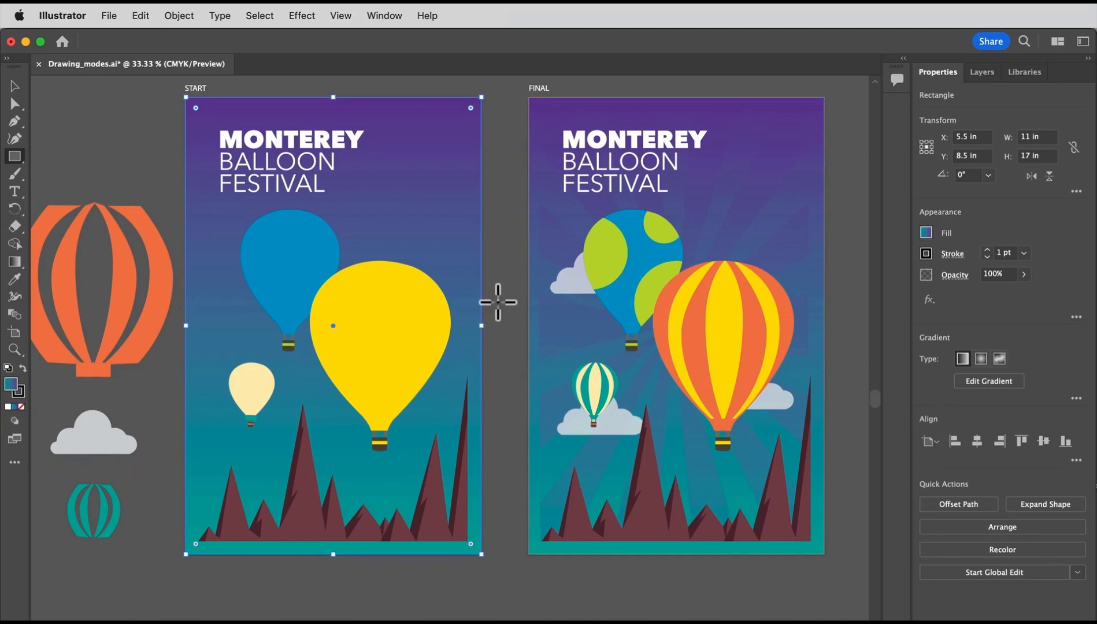
Cut the grey cloud to the clipboard and select the yellow balloon for pasting.
left_click(15, 86)
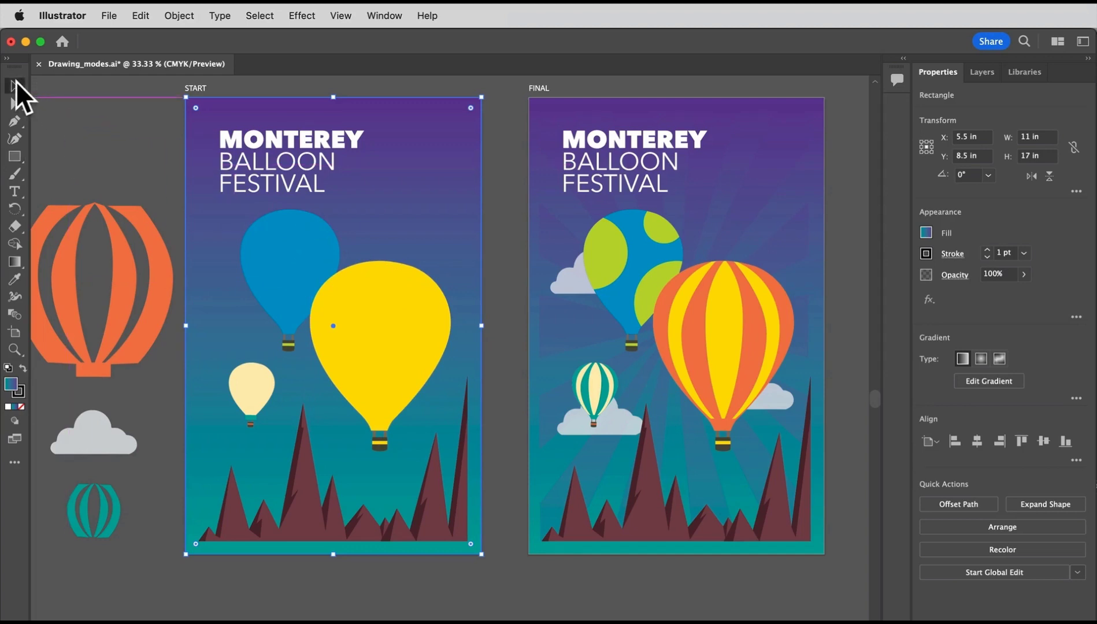
left_click(109, 451)
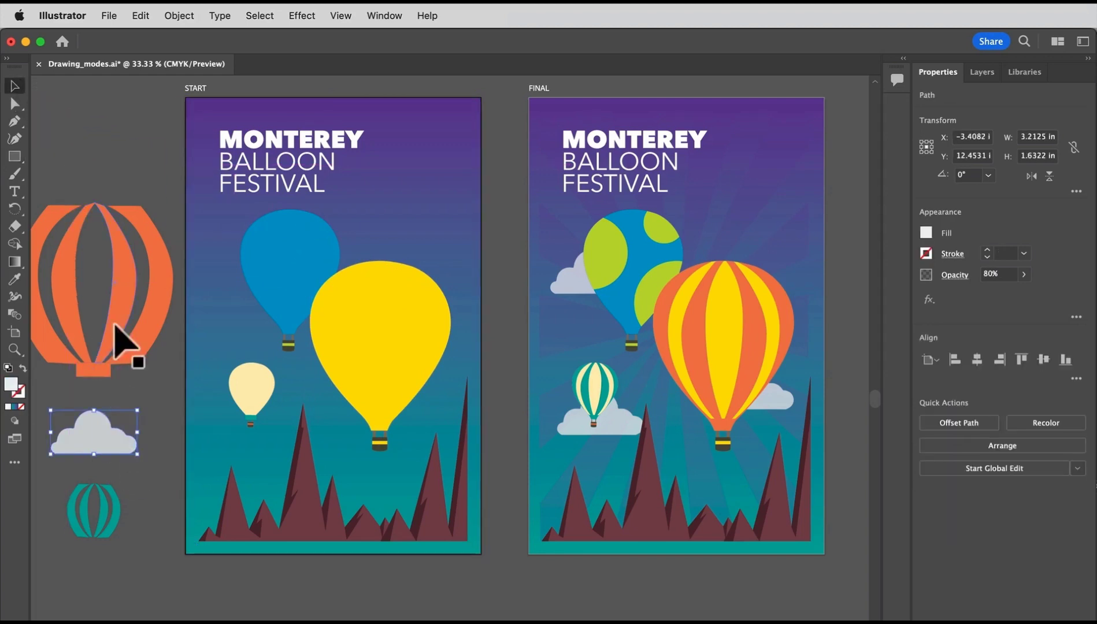
left_click(140, 16)
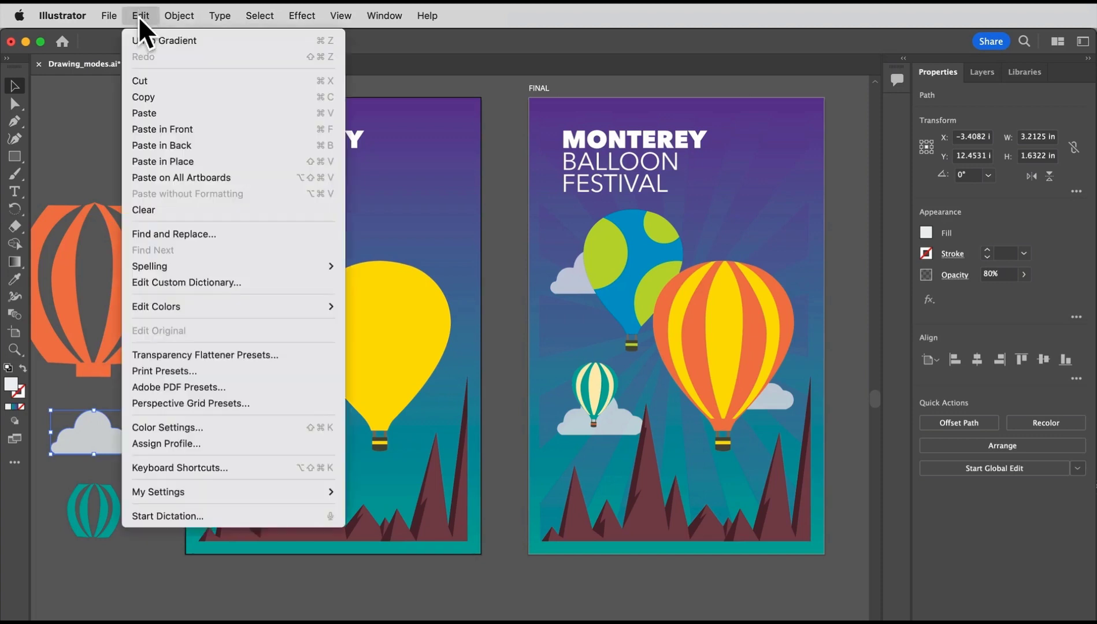
left_click(147, 75)
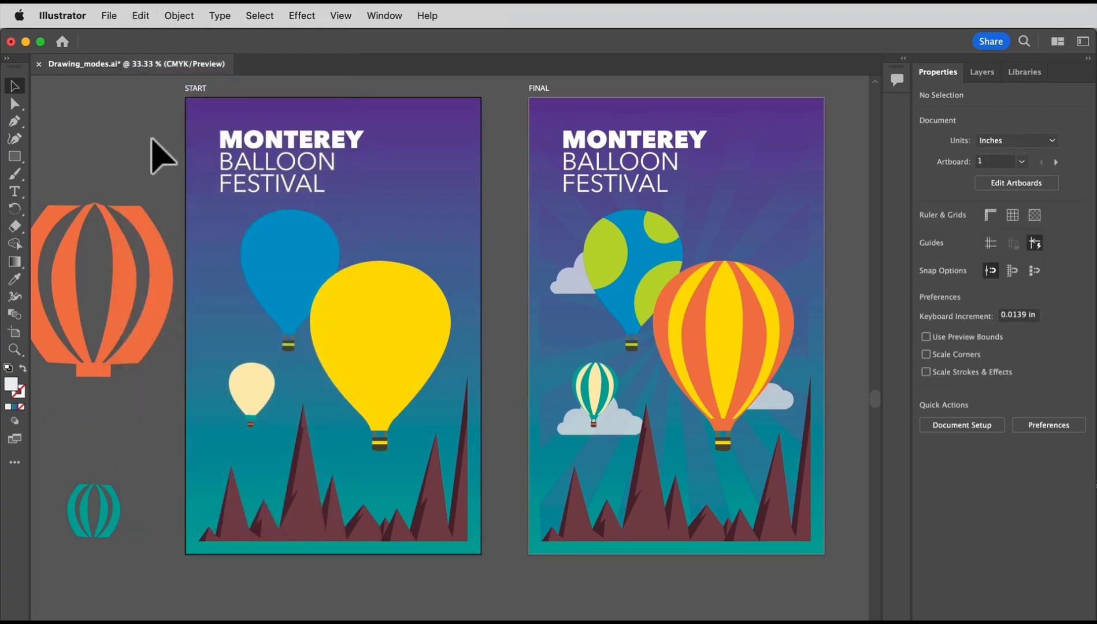
left_click(351, 323)
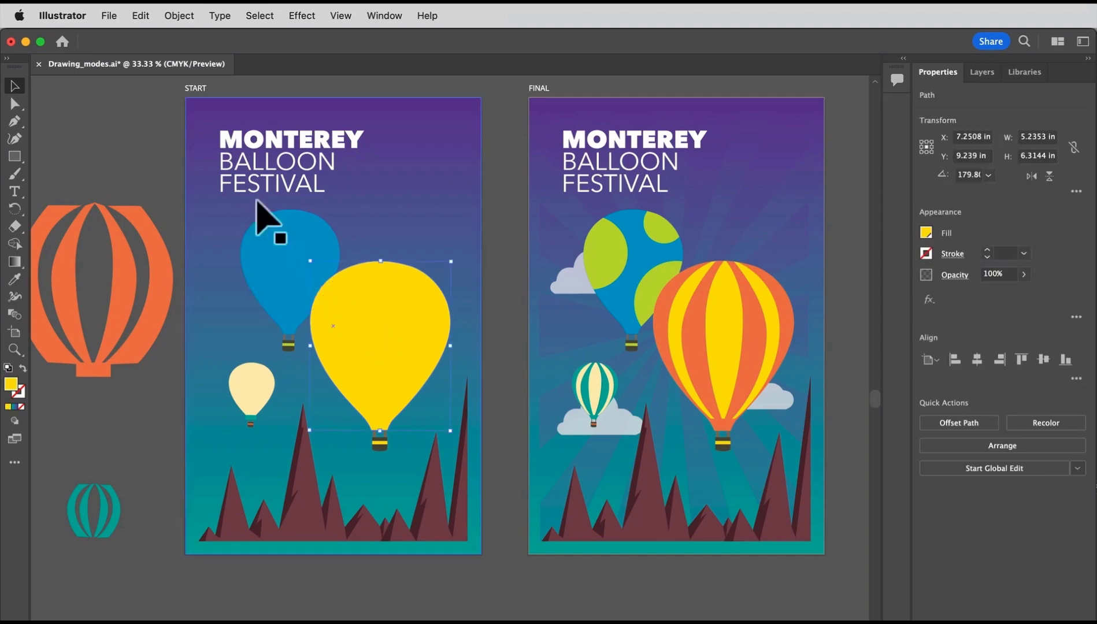
left_click(141, 16)
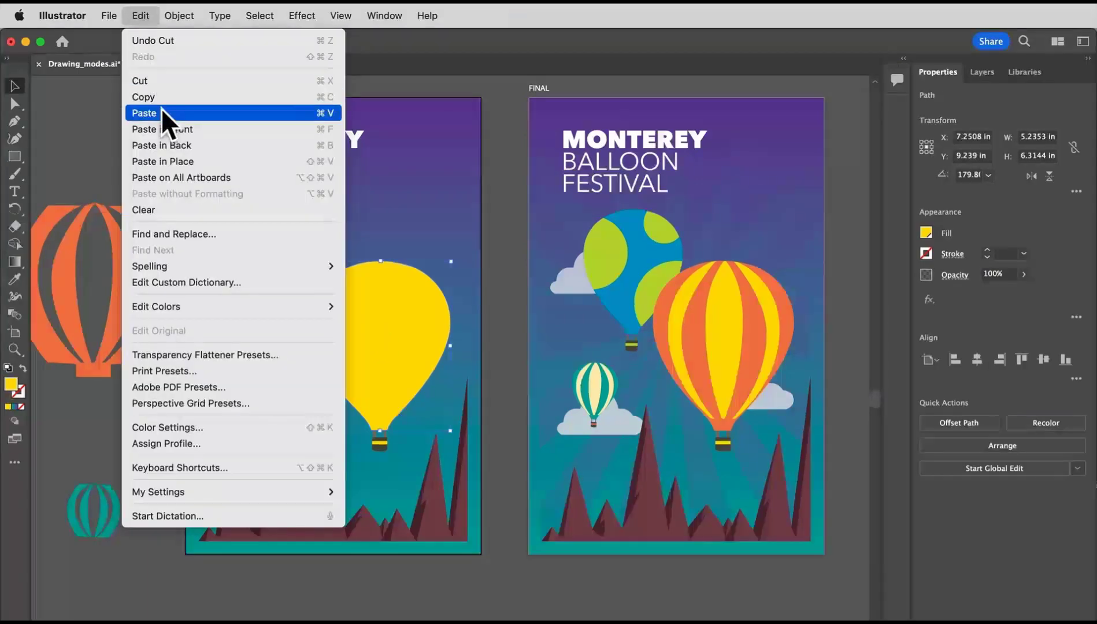